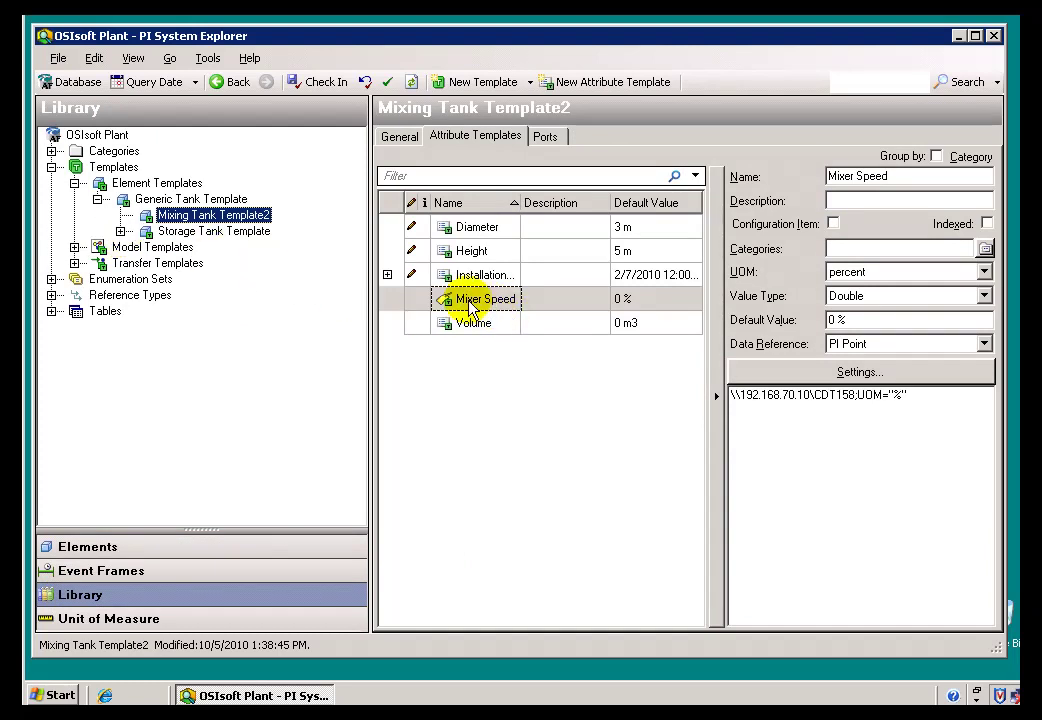
Step: Set the tag name in the Mixer Speed attribute template's PI Point data reference to %Element%.%Attribute%
left_click(815, 373)
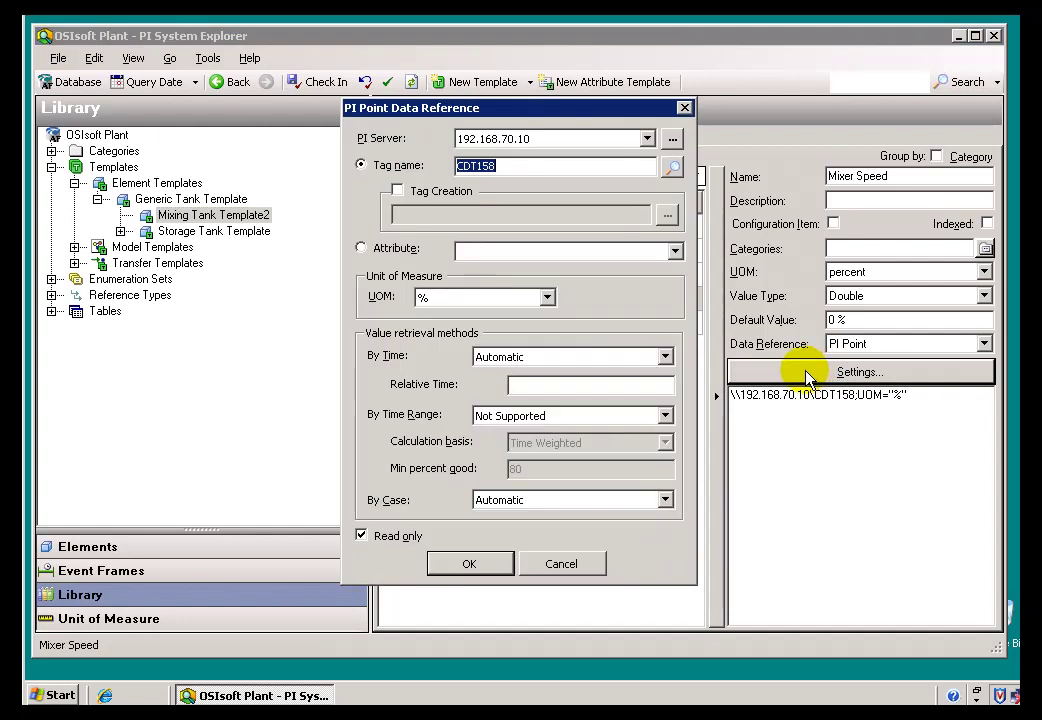
left_click(524, 166)
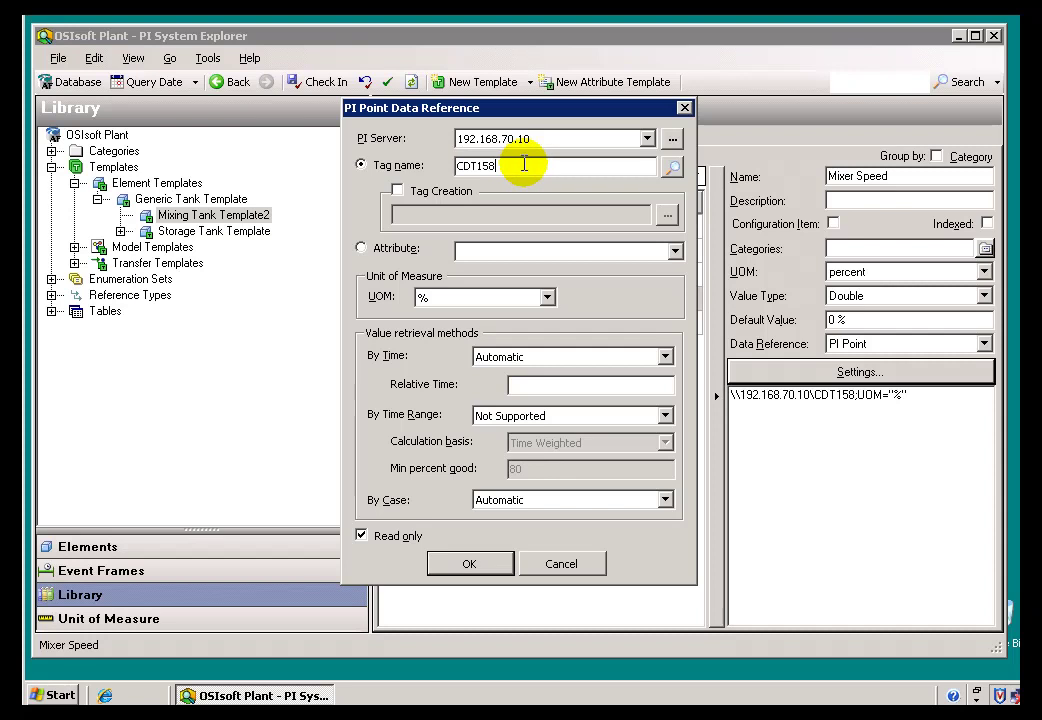
left_click_drag(524, 166, 447, 164)
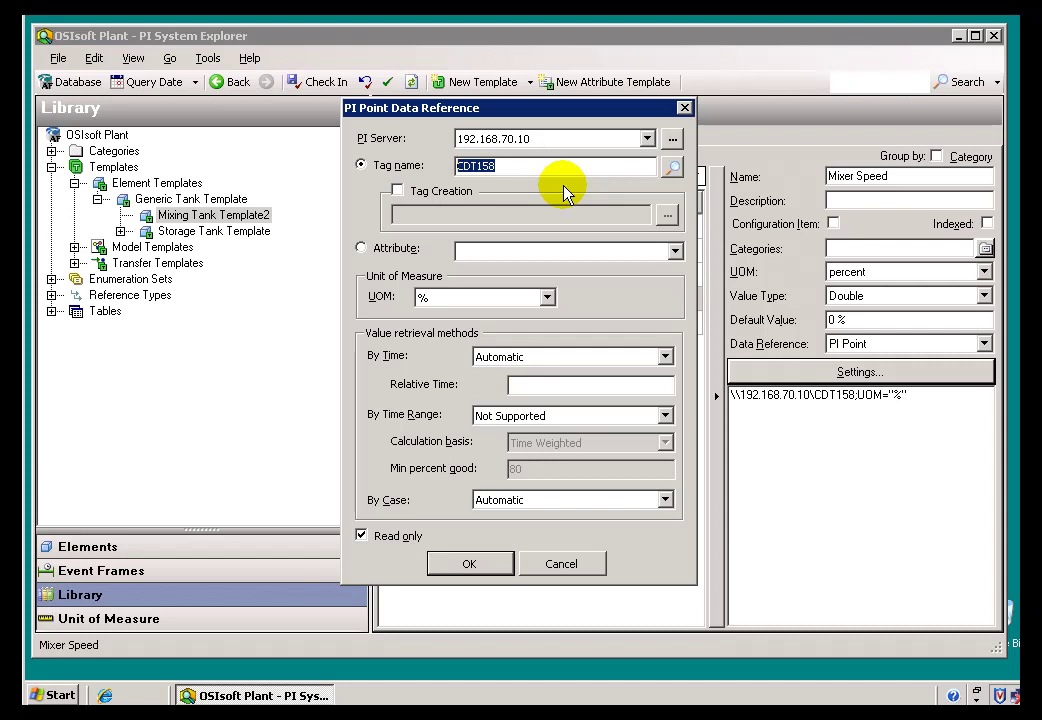
type("%")
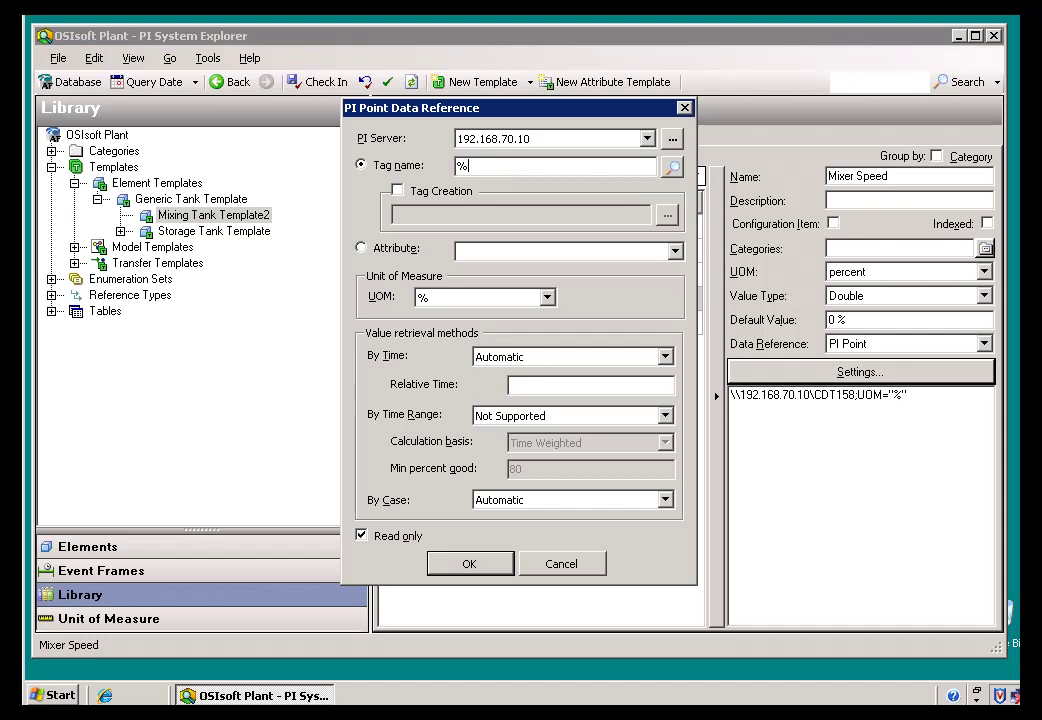
type("Att")
type("ribute%")
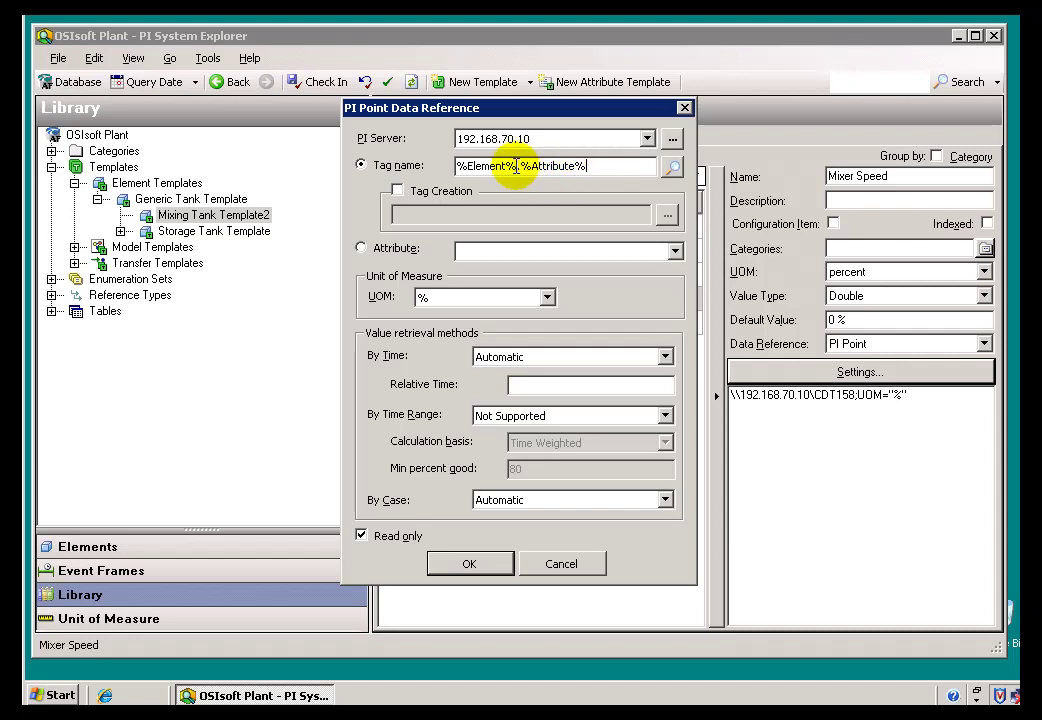
left_click_drag(514, 166, 452, 162)
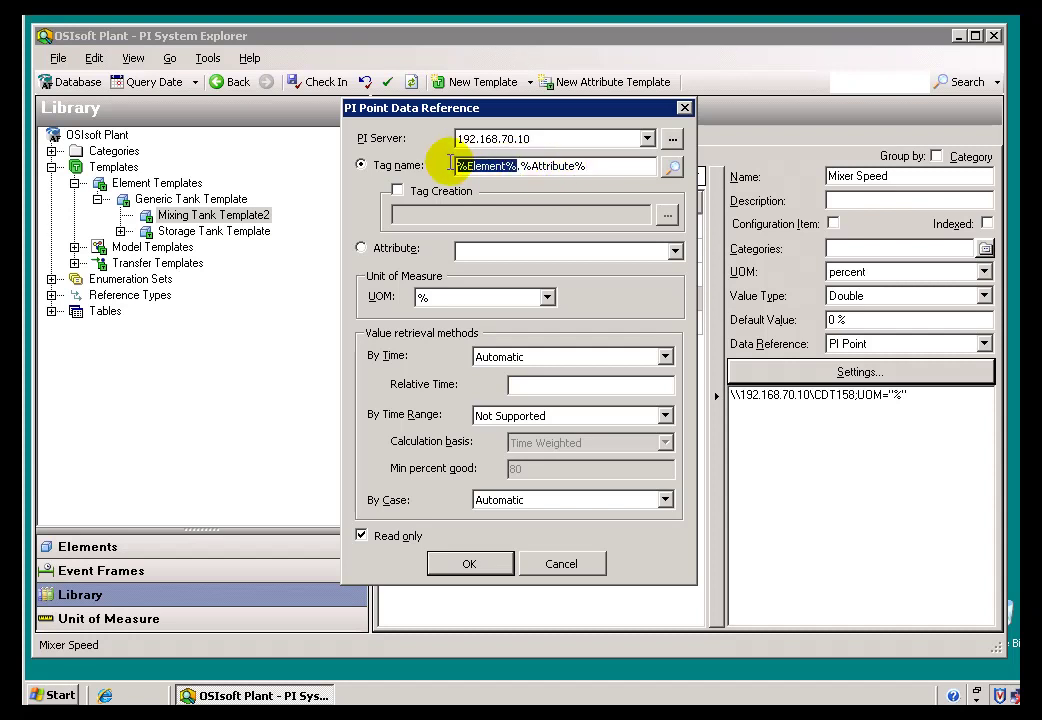
left_click_drag(521, 166, 591, 166)
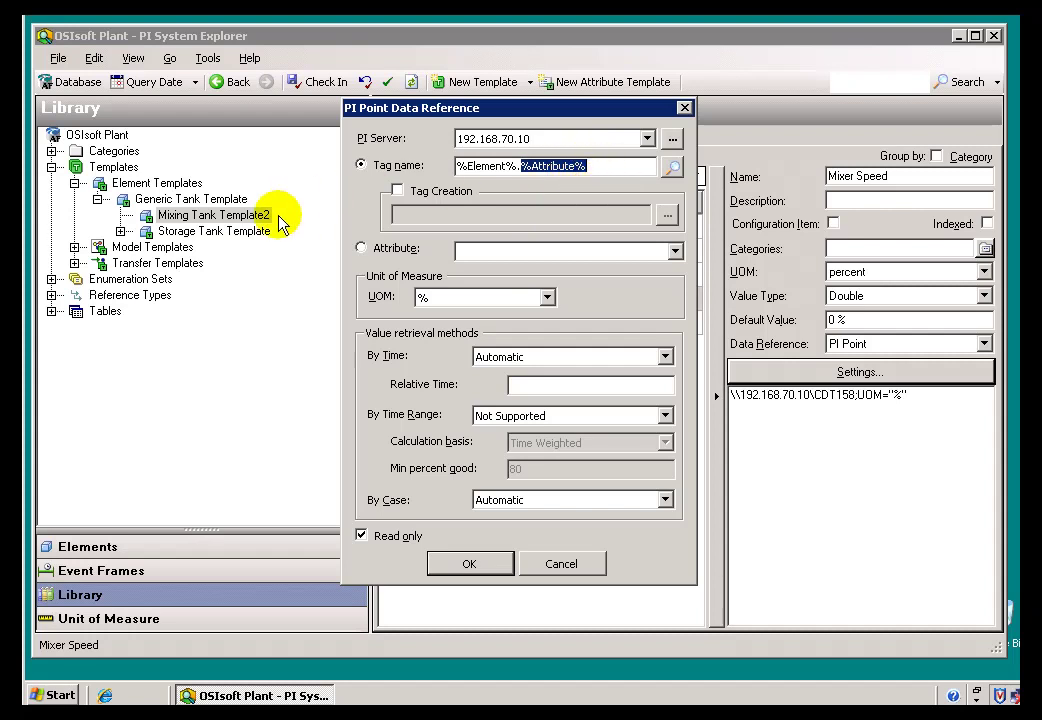
left_click(607, 167)
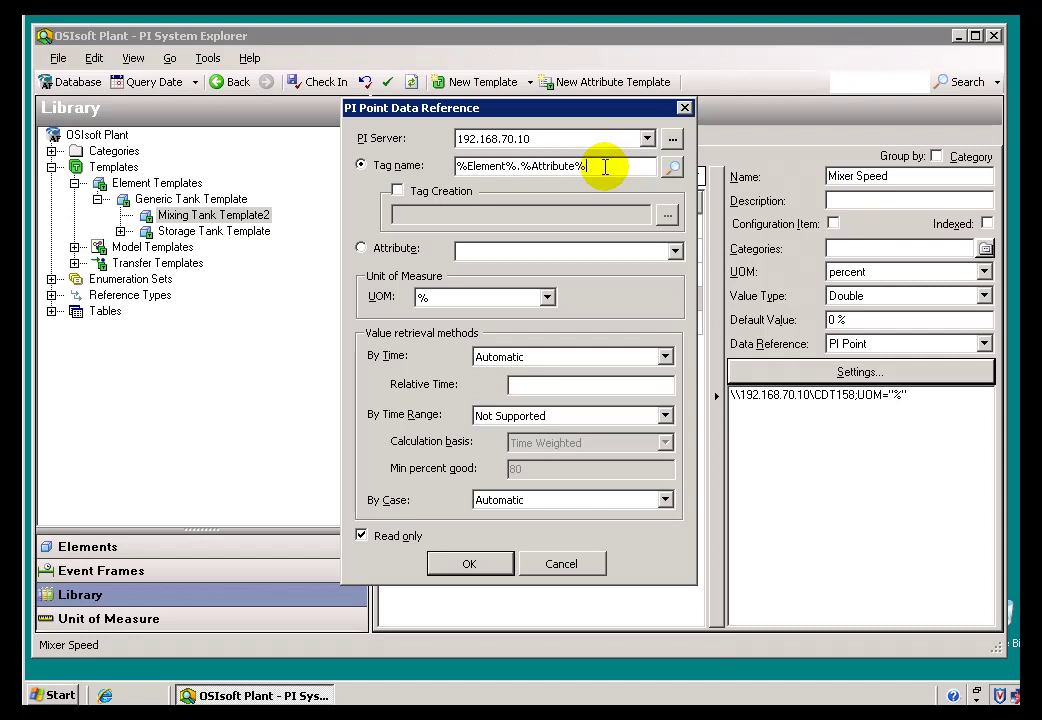
left_click_drag(607, 167, 442, 174)
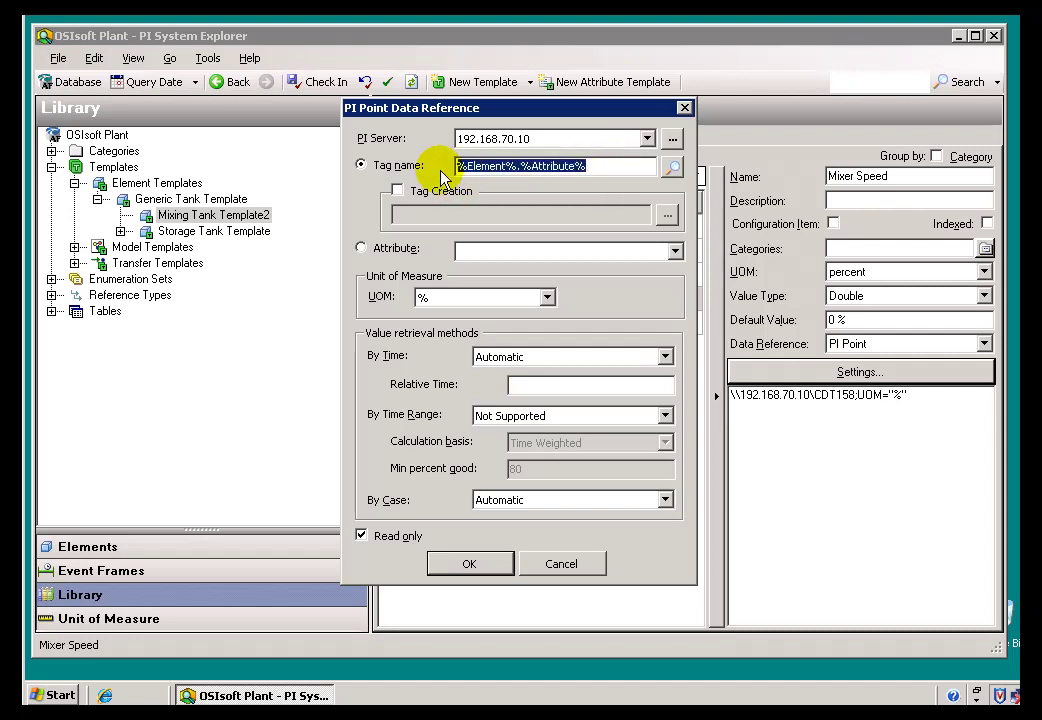
left_click(605, 165)
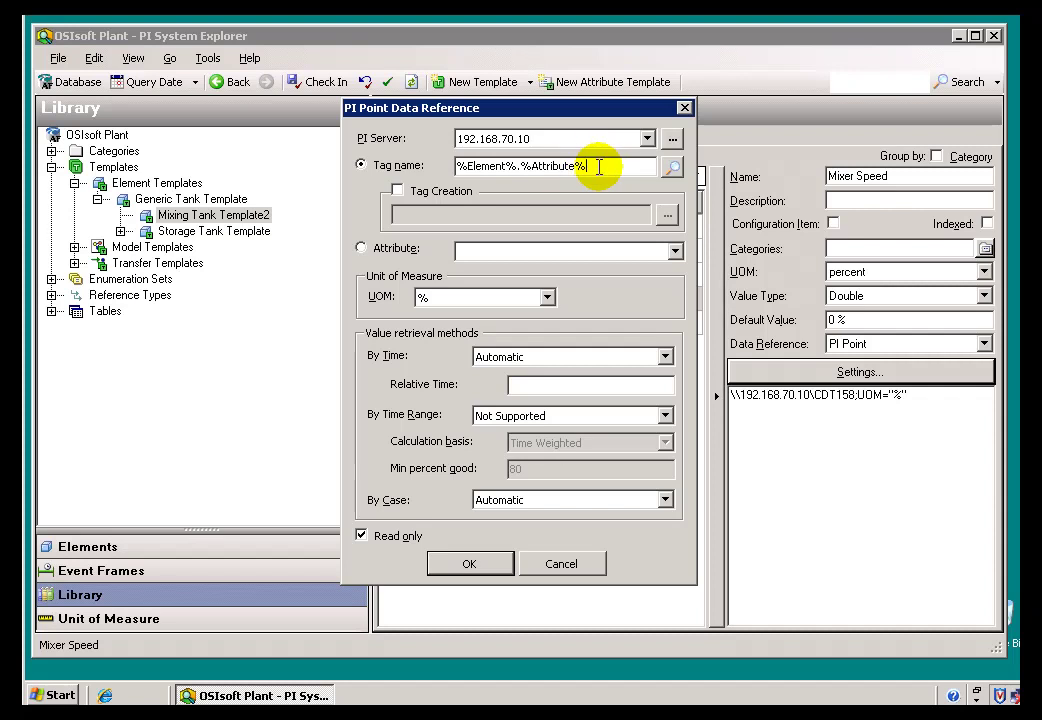
left_click_drag(599, 167, 434, 156)
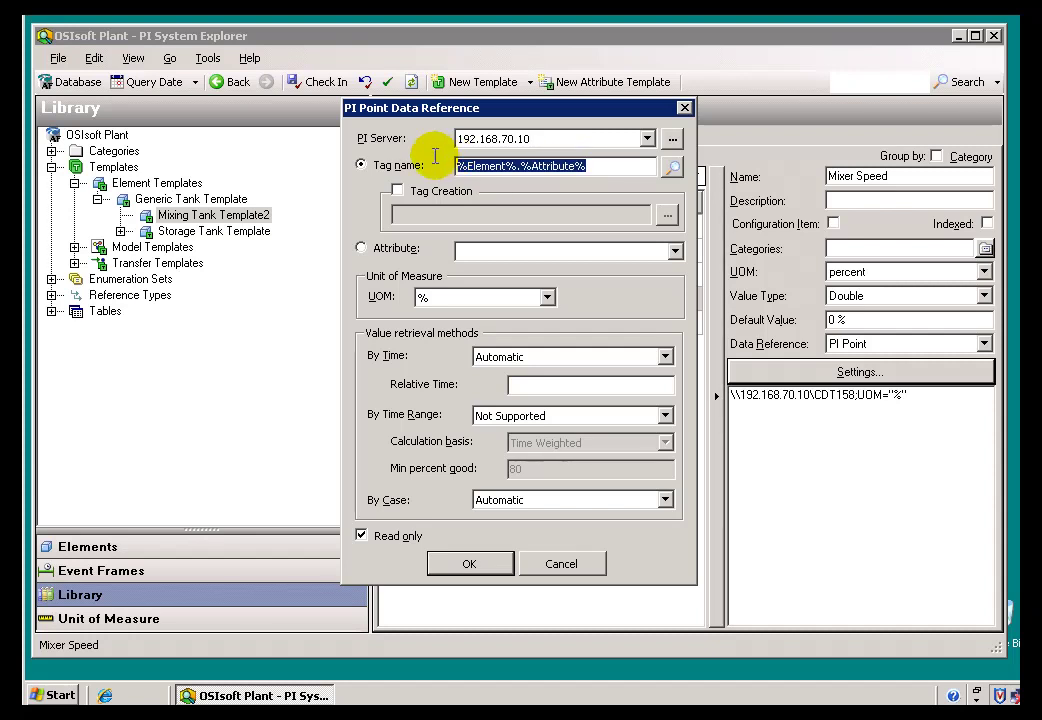
left_click(603, 166)
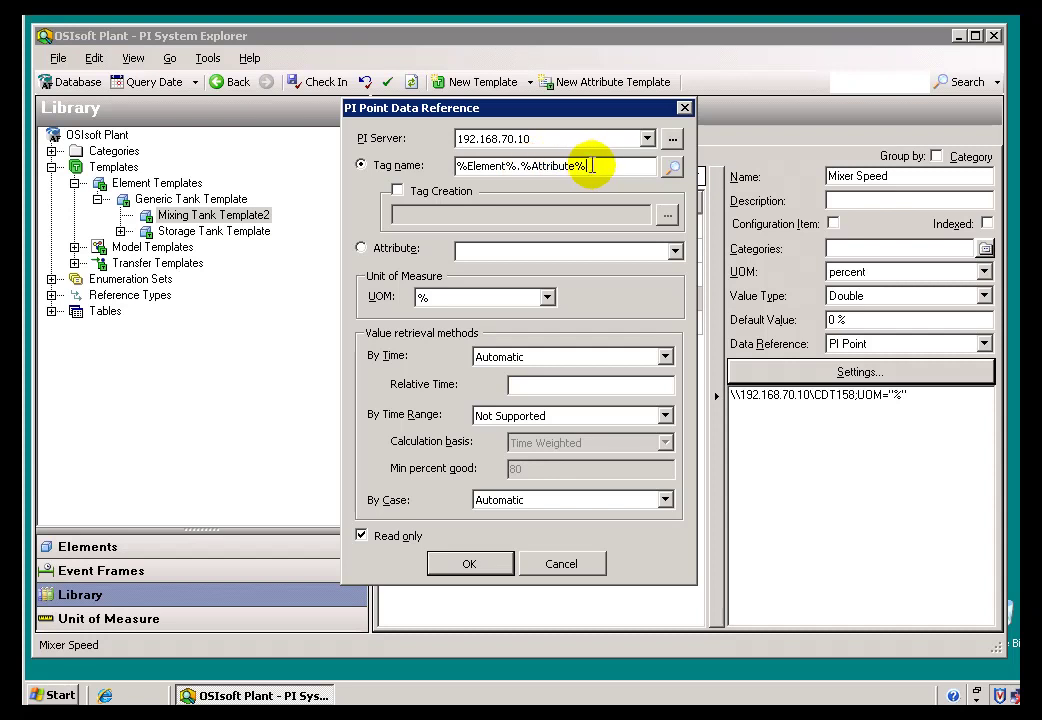
left_click_drag(593, 167, 409, 163)
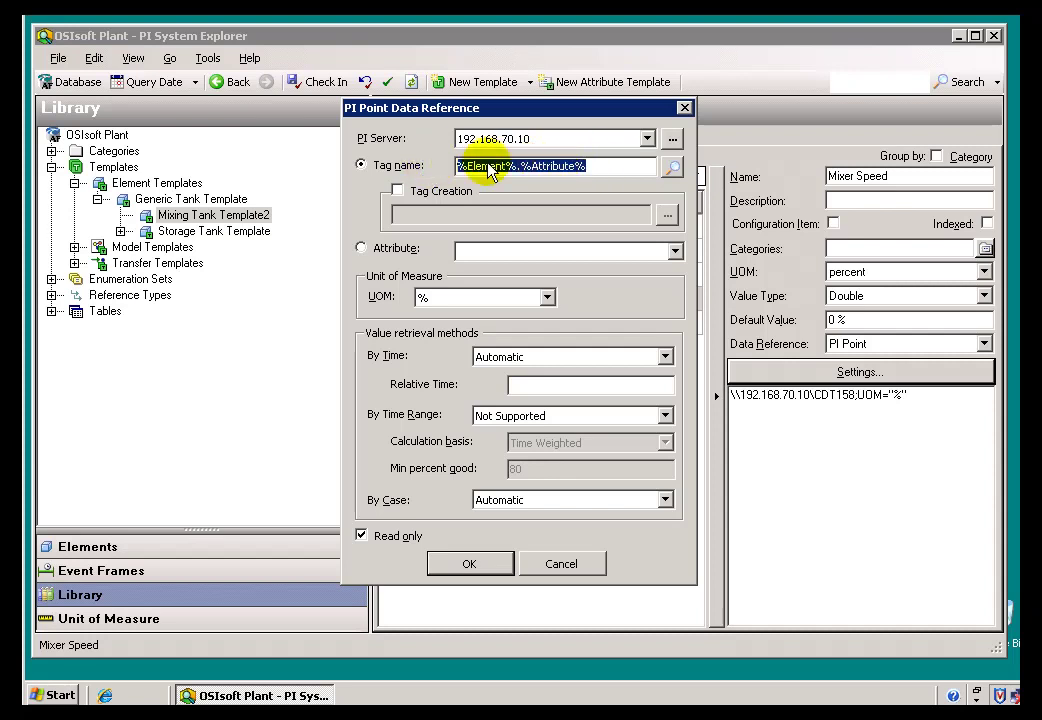
left_click(601, 166)
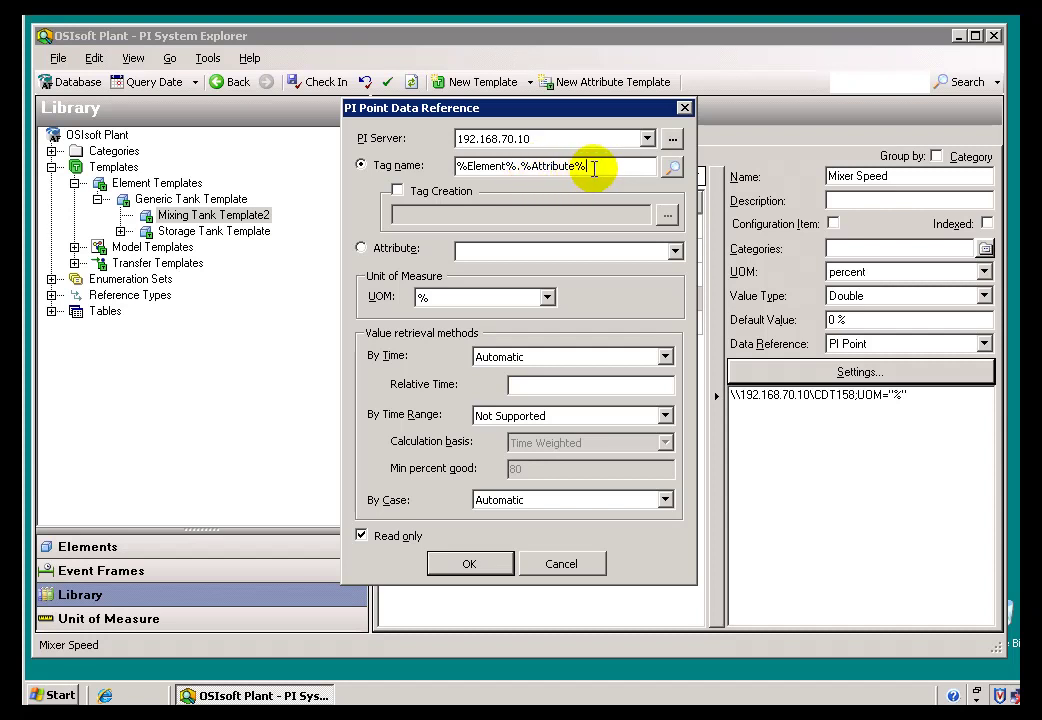
left_click_drag(598, 167, 446, 170)
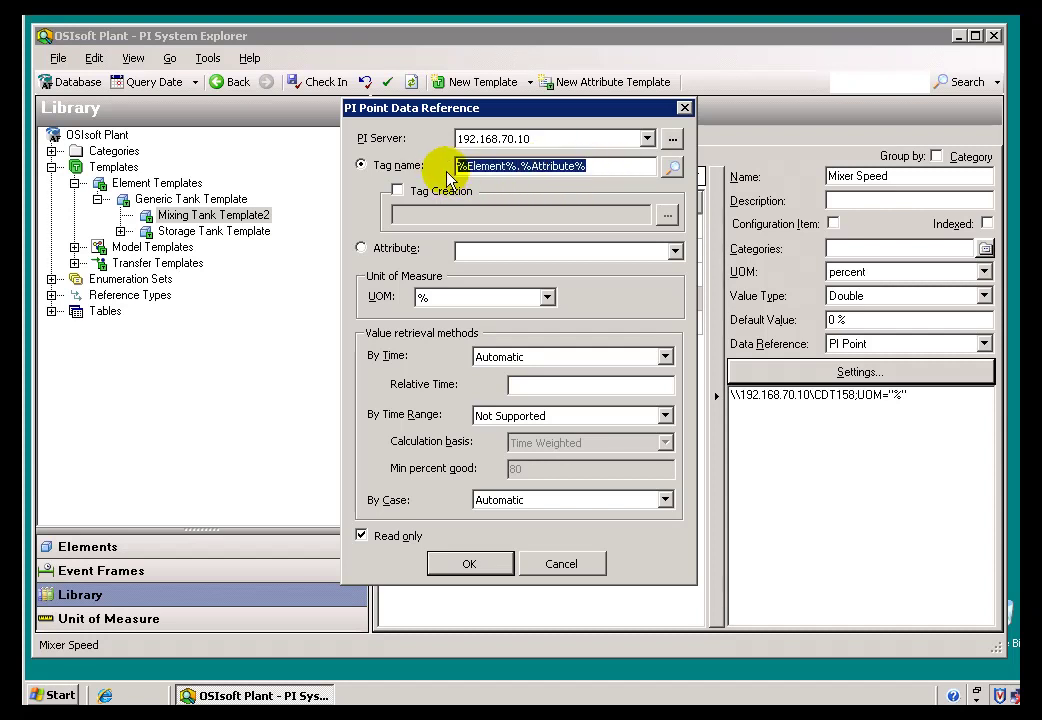
Step: Shorten the Mixer Speed tag name to %Element%, accept the data reference and check in the changes to Mixing Tank Template2
left_click(535, 167)
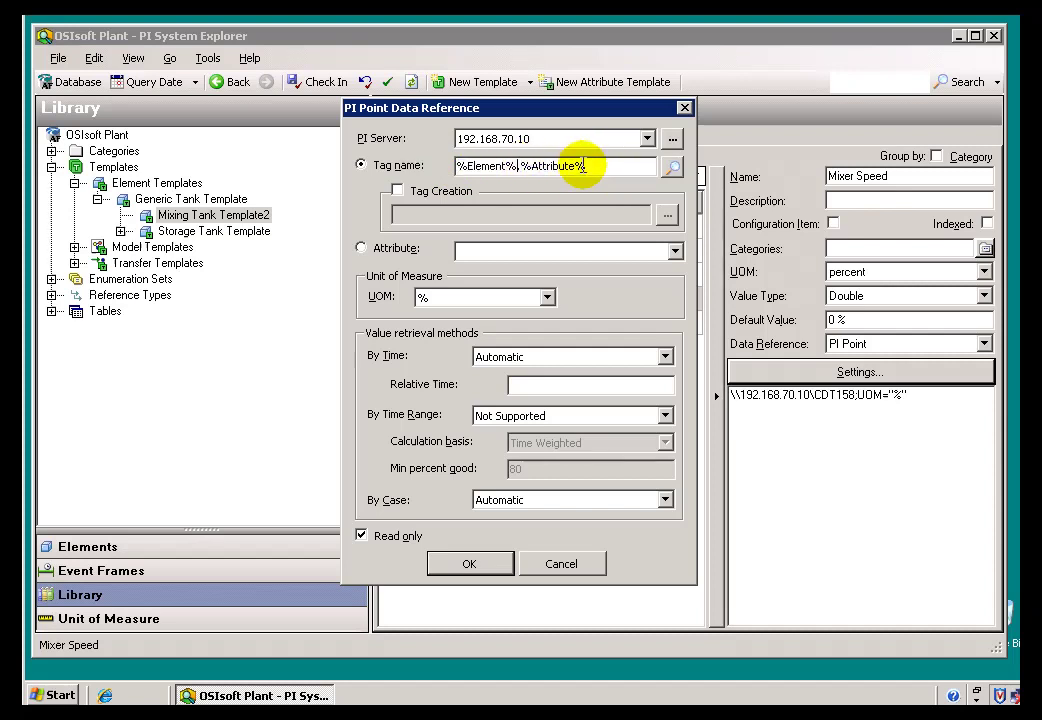
left_click(583, 167, "shift")
key("BackSpace")
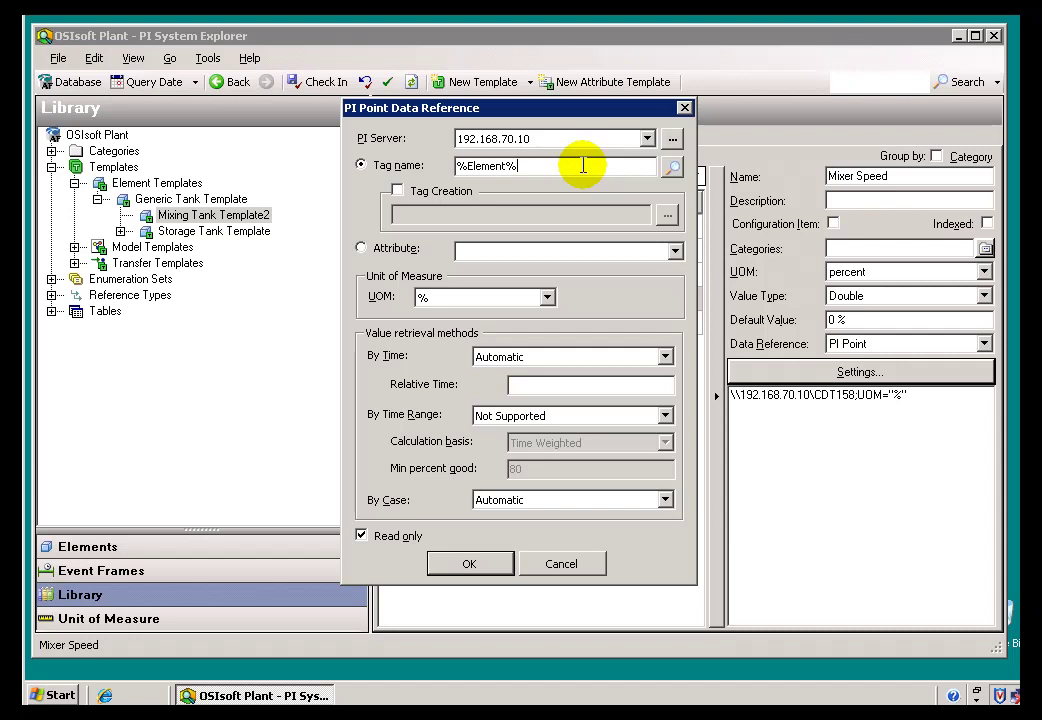
left_click_drag(525, 166, 442, 162)
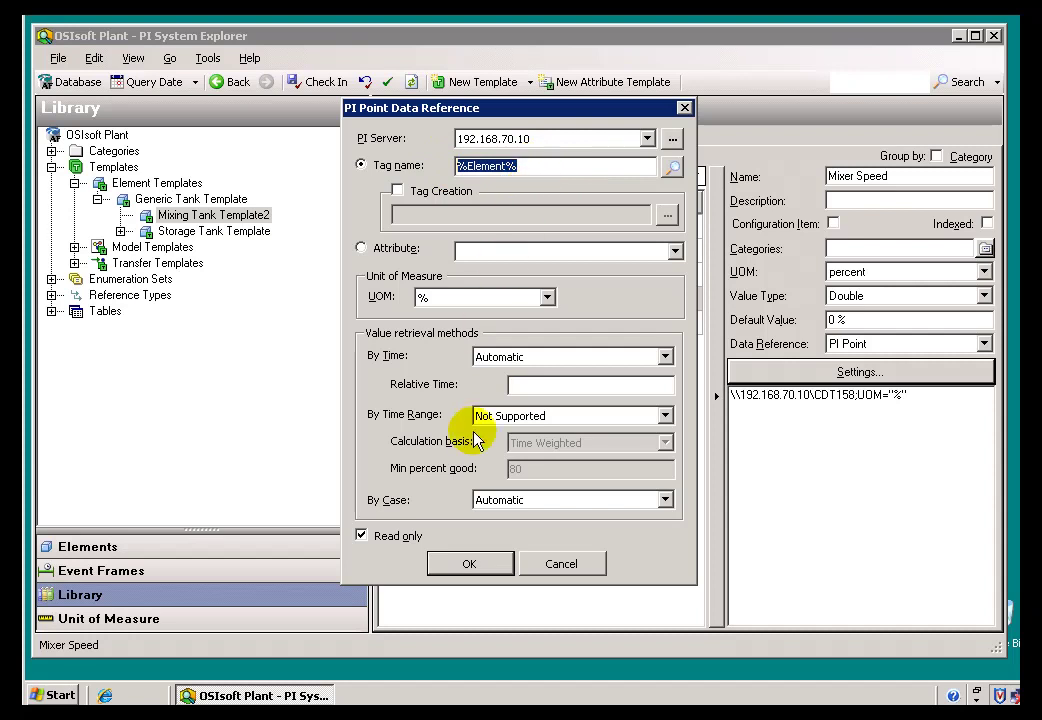
left_click(475, 564)
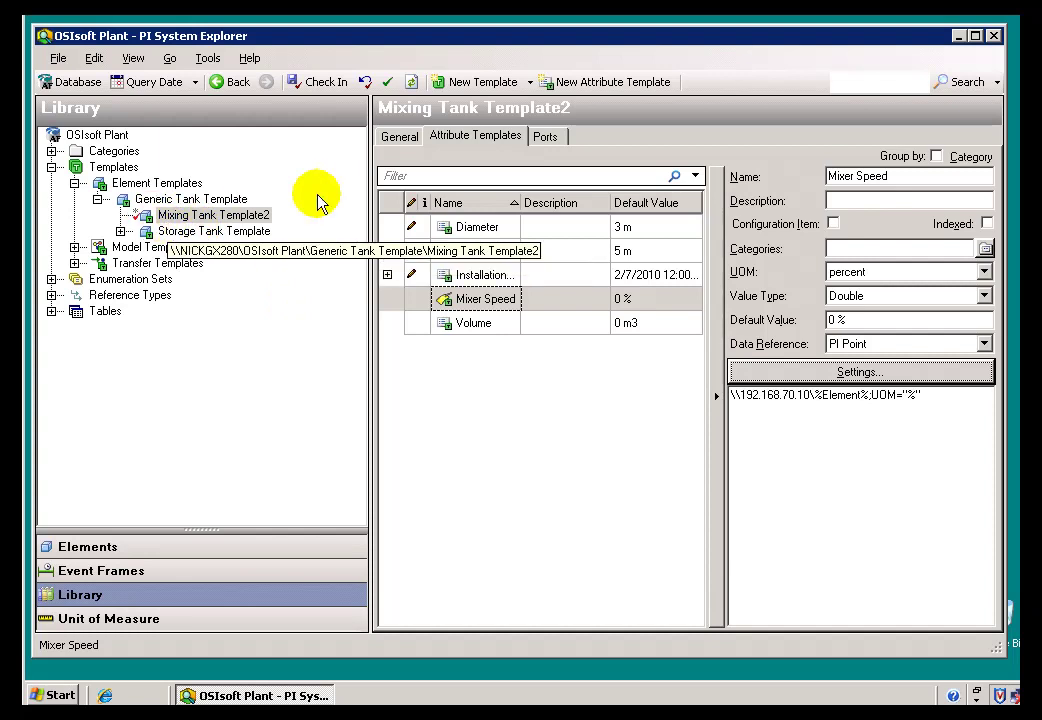
left_click(322, 82)
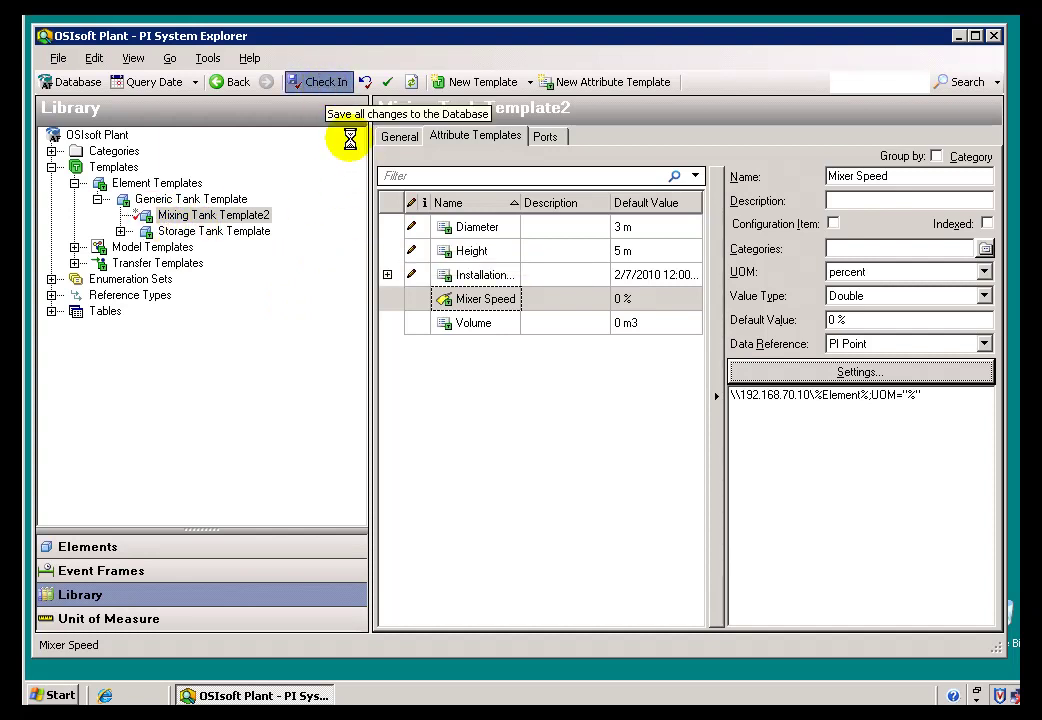
left_click(169, 219)
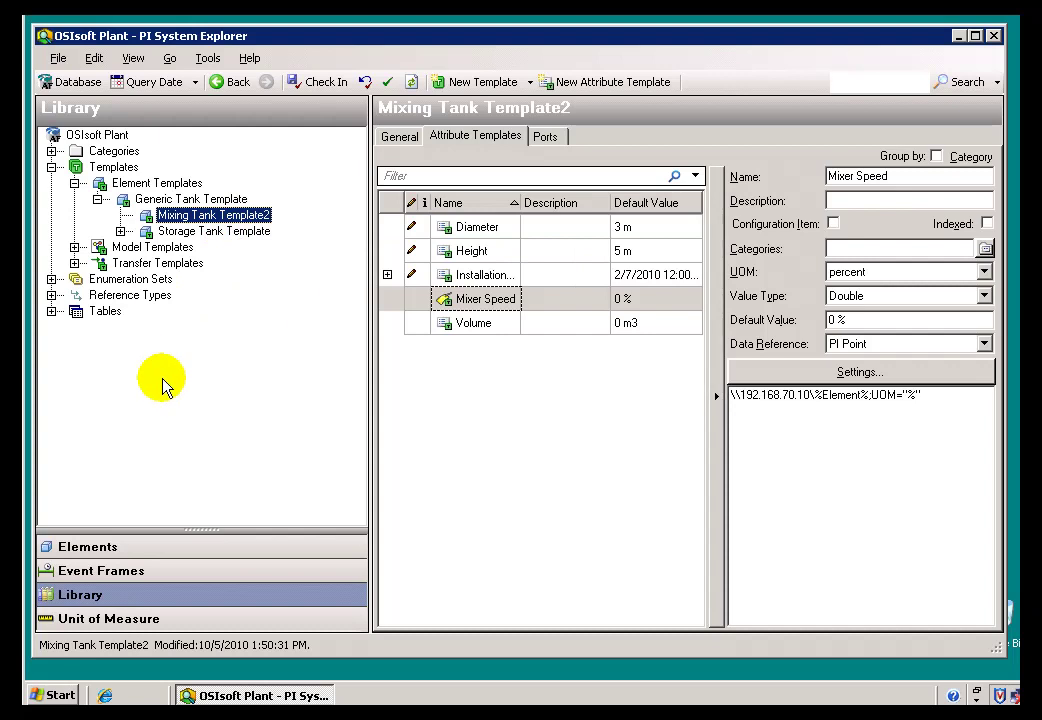
Step: Create a child element under Equipment Maintenance > Tanks from Mixing Tank Template2, using the Parent-Child reference type
left_click(105, 547)
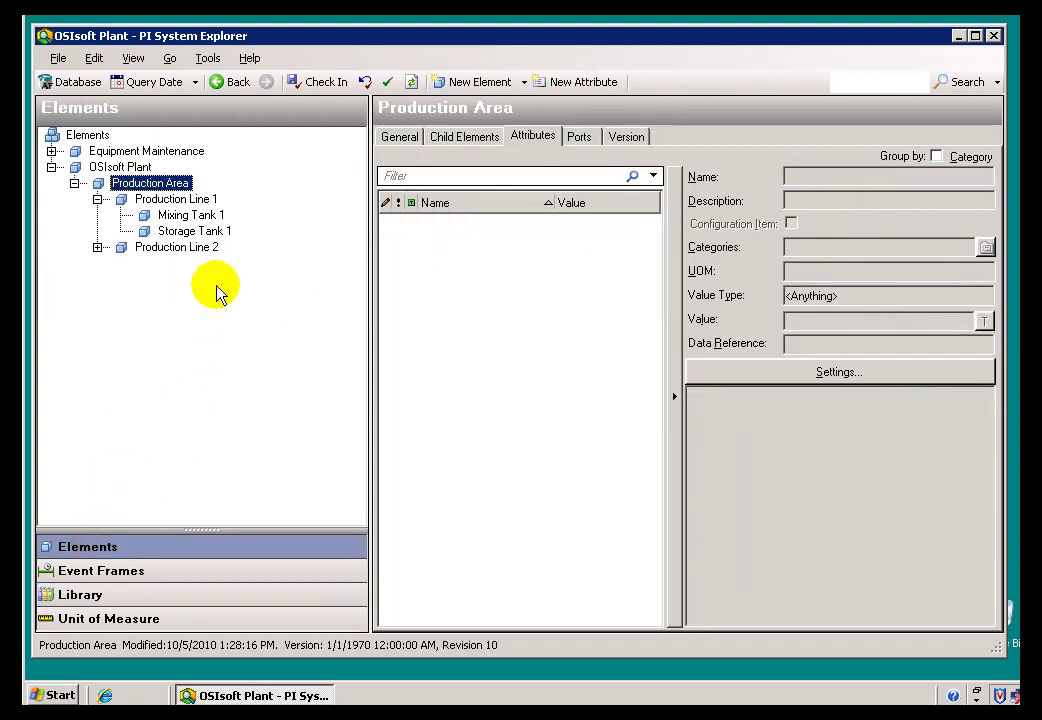
left_click(51, 151)
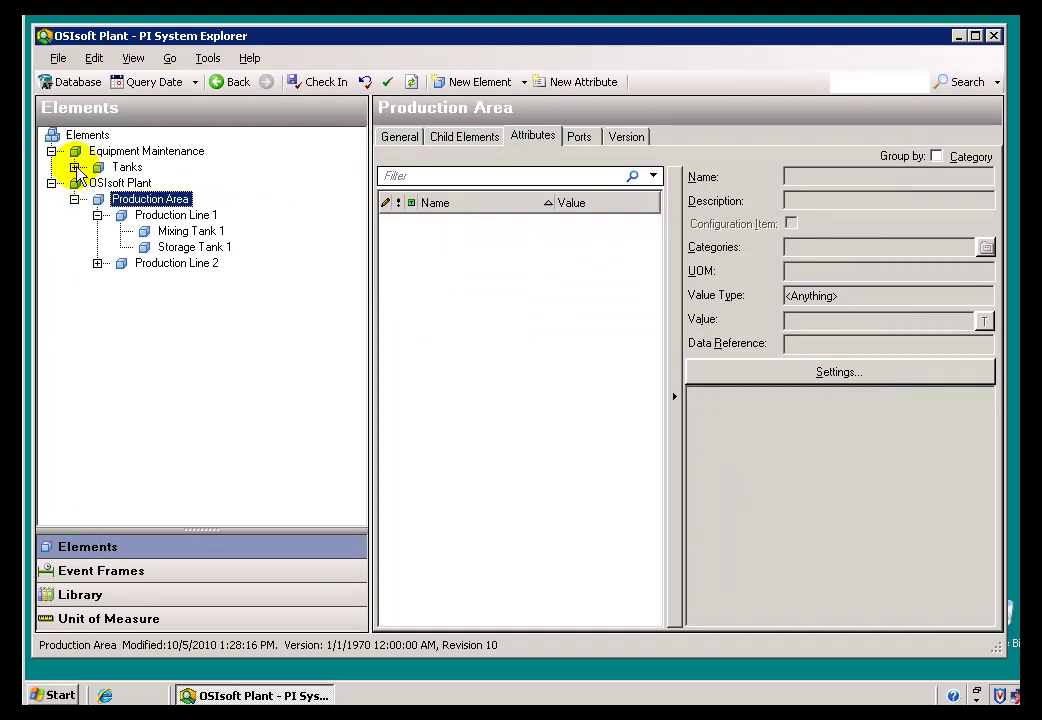
left_click(74, 167)
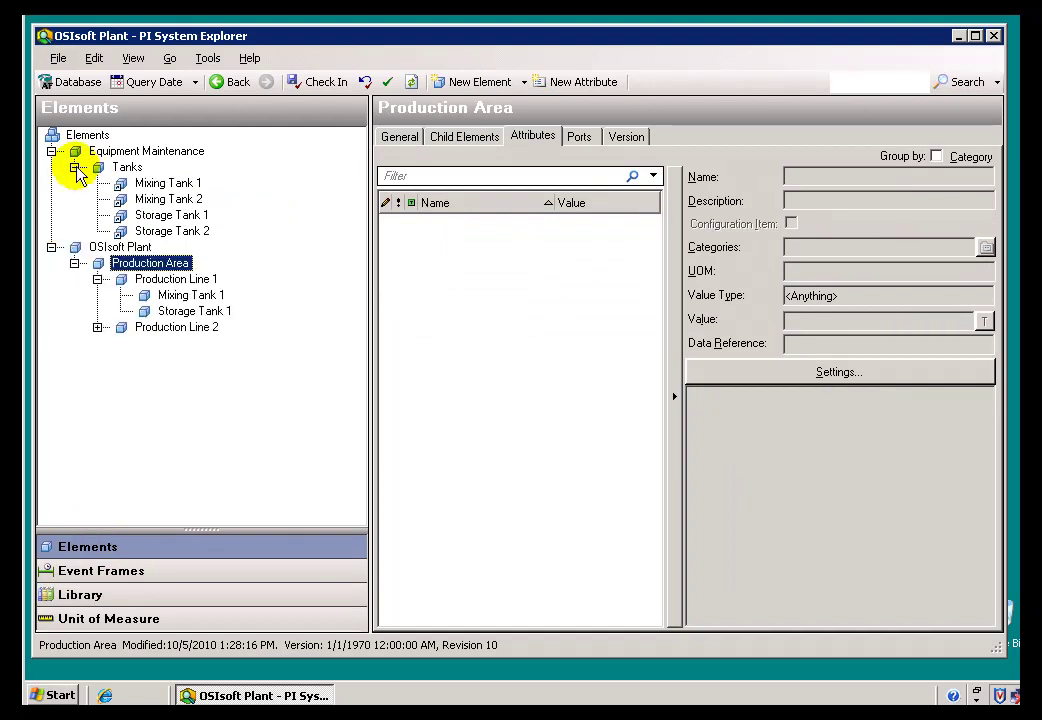
left_click(130, 168)
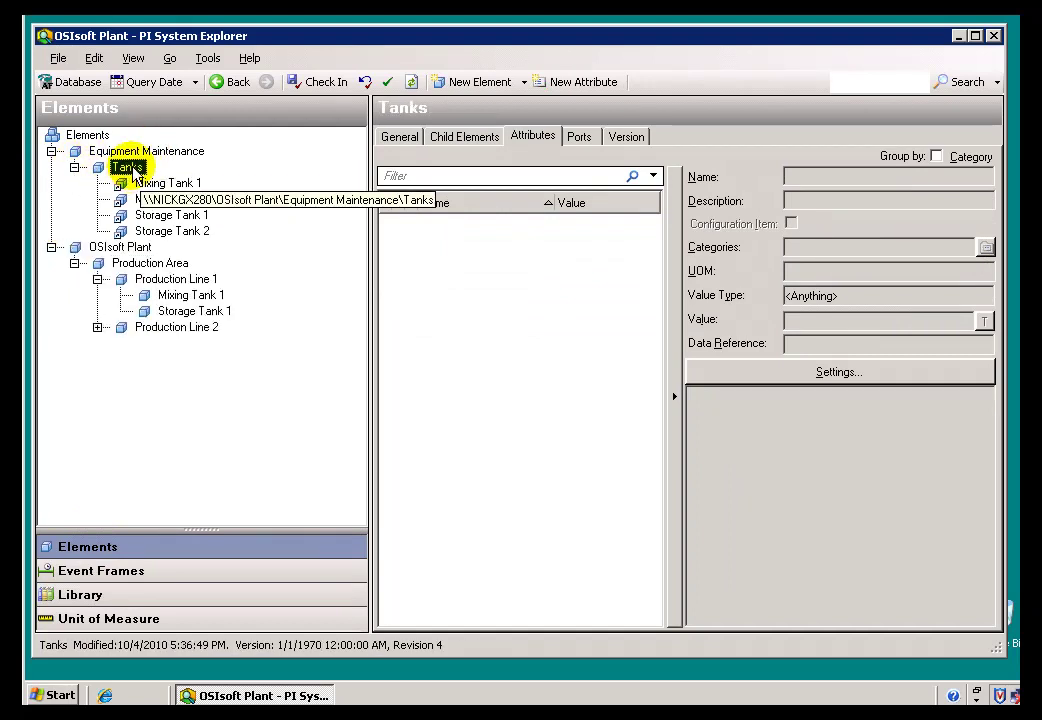
right_click(133, 170)
mouse_move(250, 182)
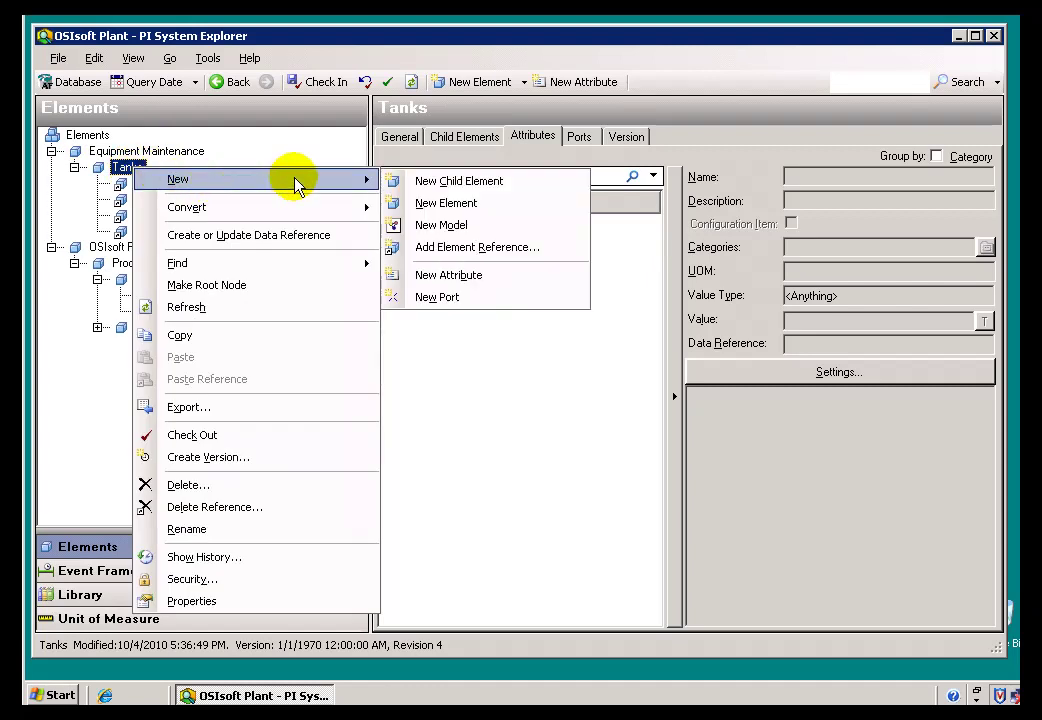
left_click(455, 182)
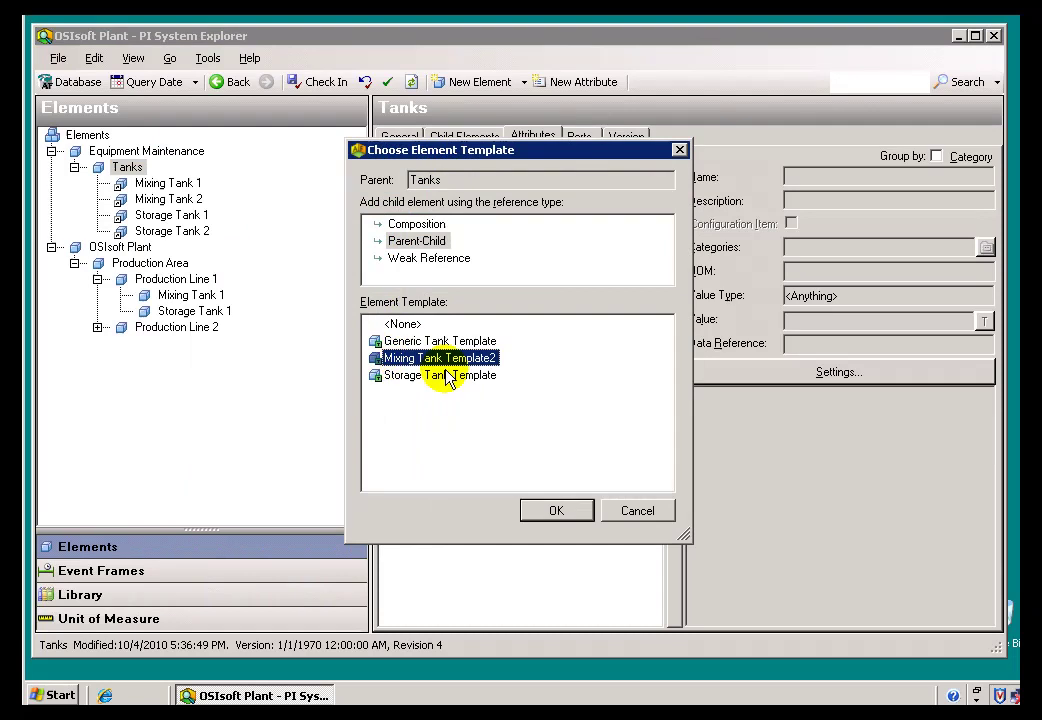
left_click(556, 512)
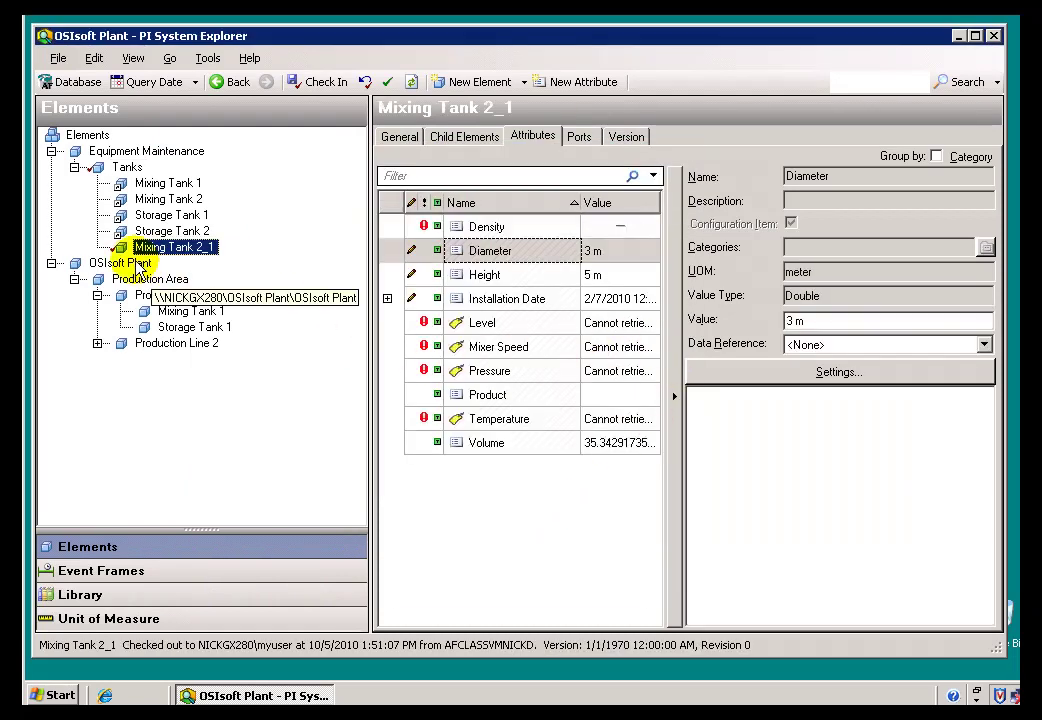
Step: Rename the new mixing tank element as Mixing Tank 3
left_click(398, 140)
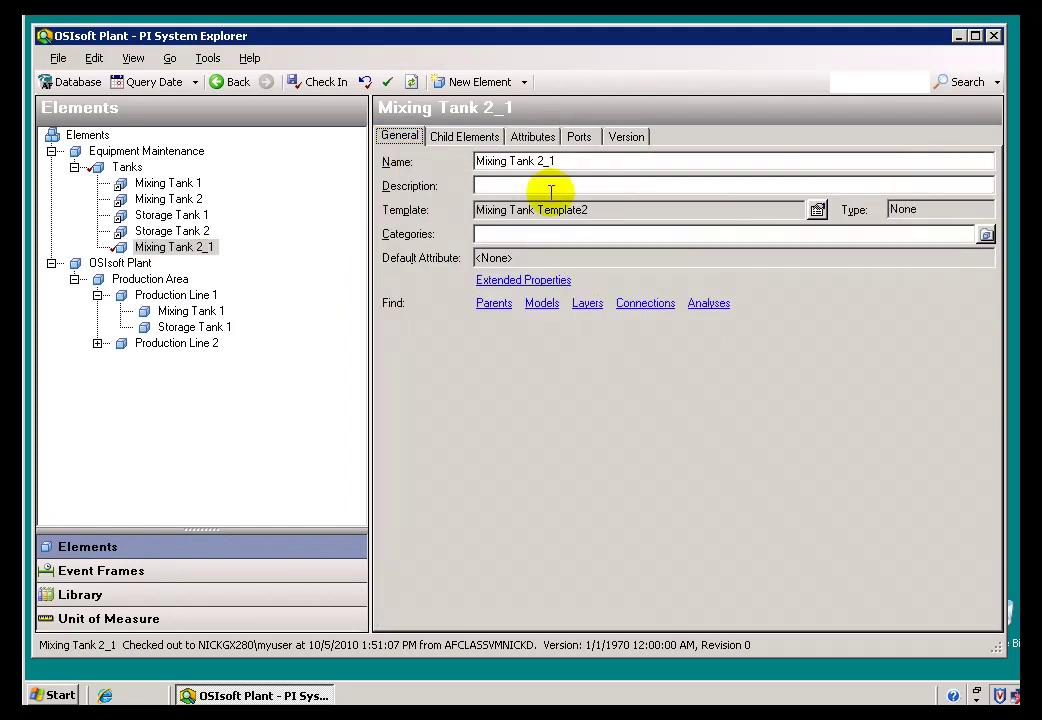
left_click_drag(555, 161, 537, 161)
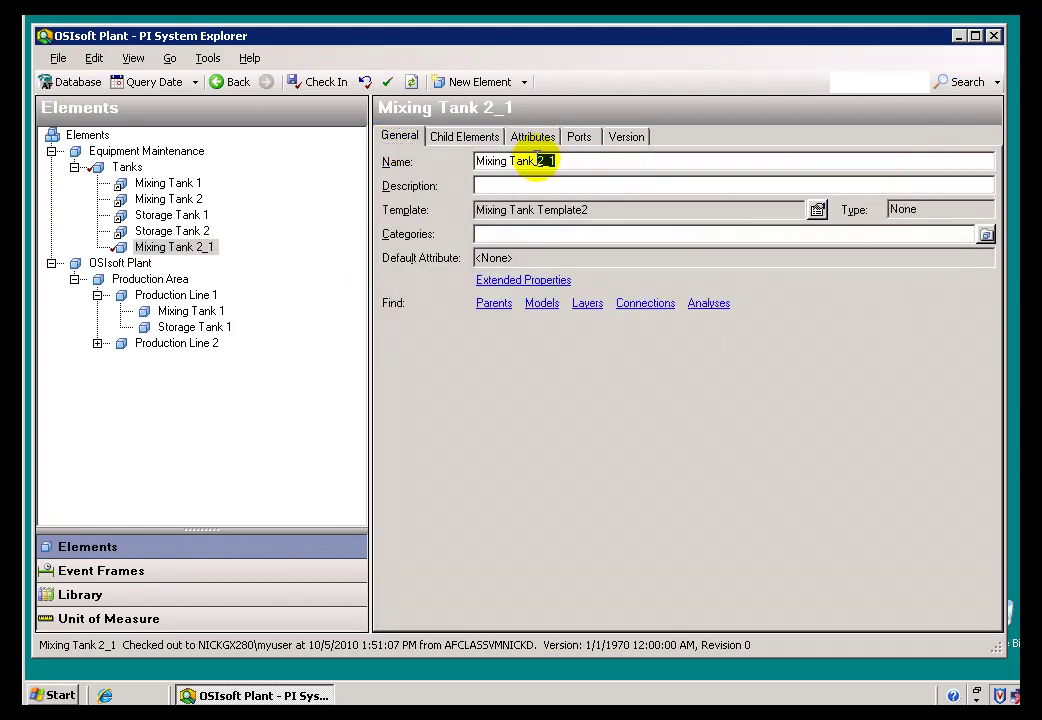
type("3")
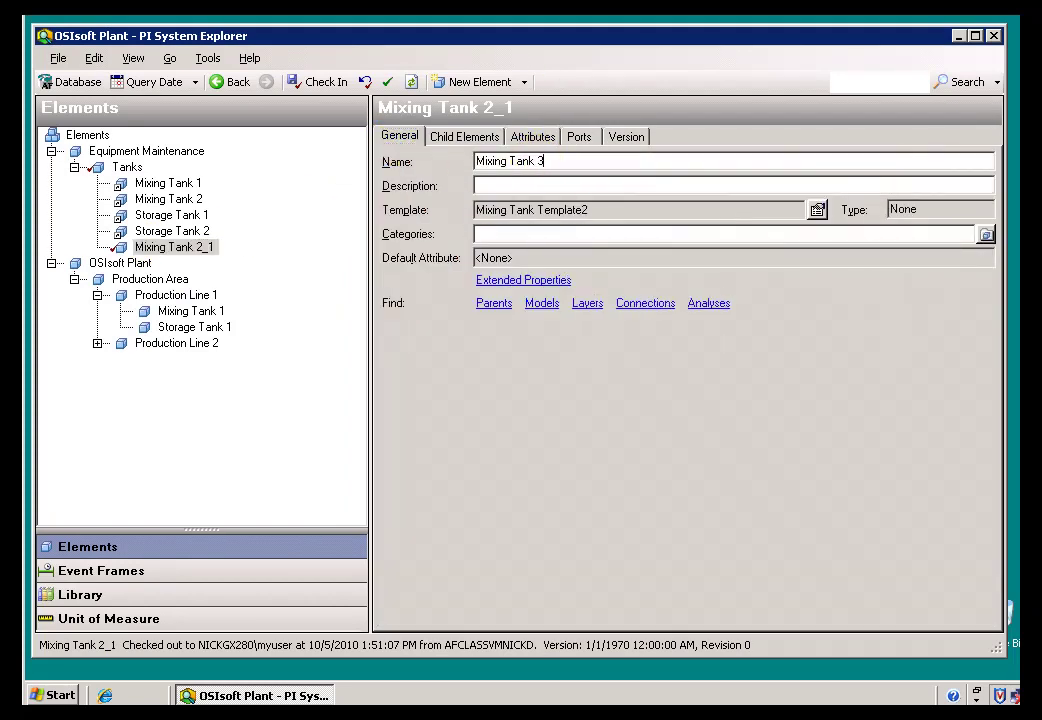
left_click(535, 186)
Step: Examine the PI Point data reference settings of Mixing Tank 3's Mixer Speed attribute and close them without changes
left_click(522, 138)
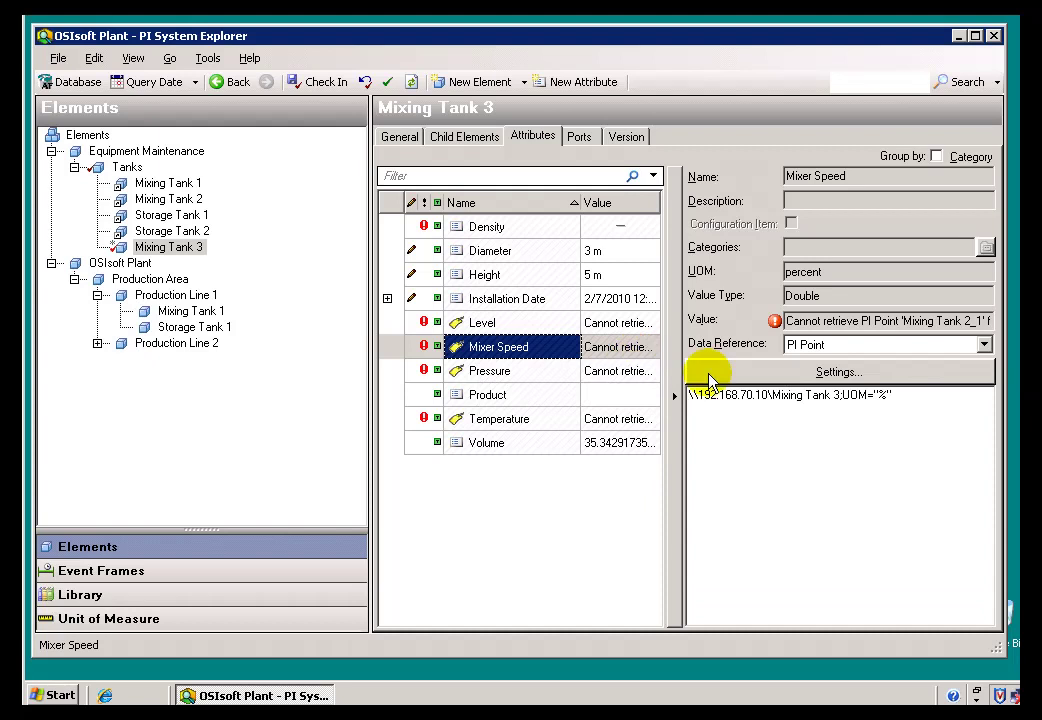
left_click(840, 376)
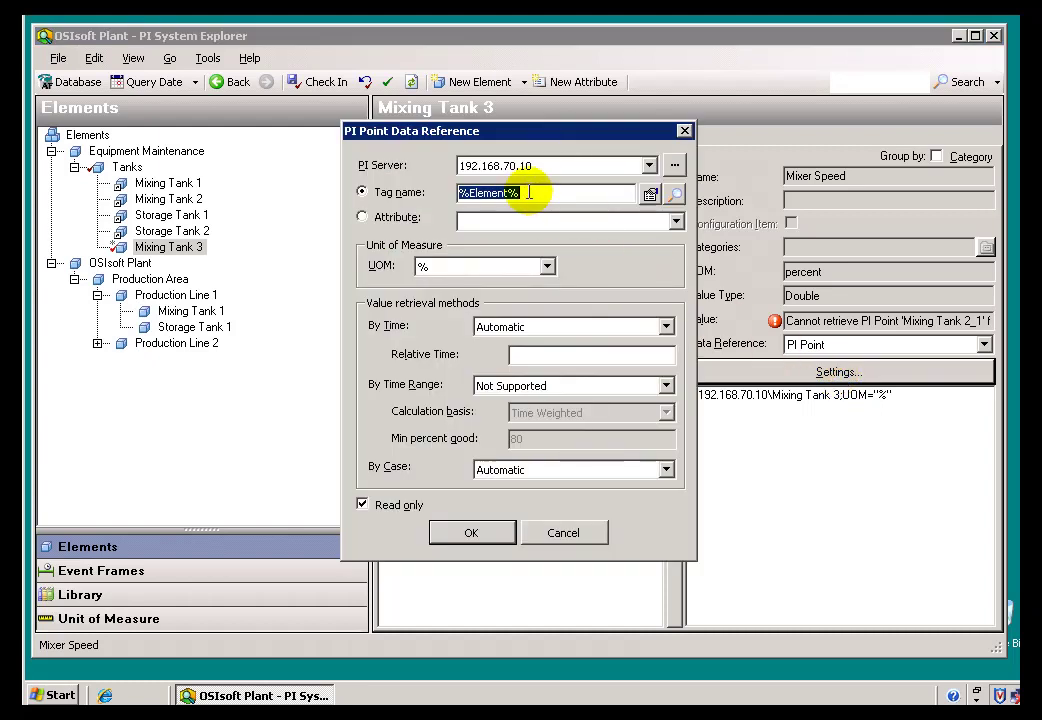
left_click(578, 535)
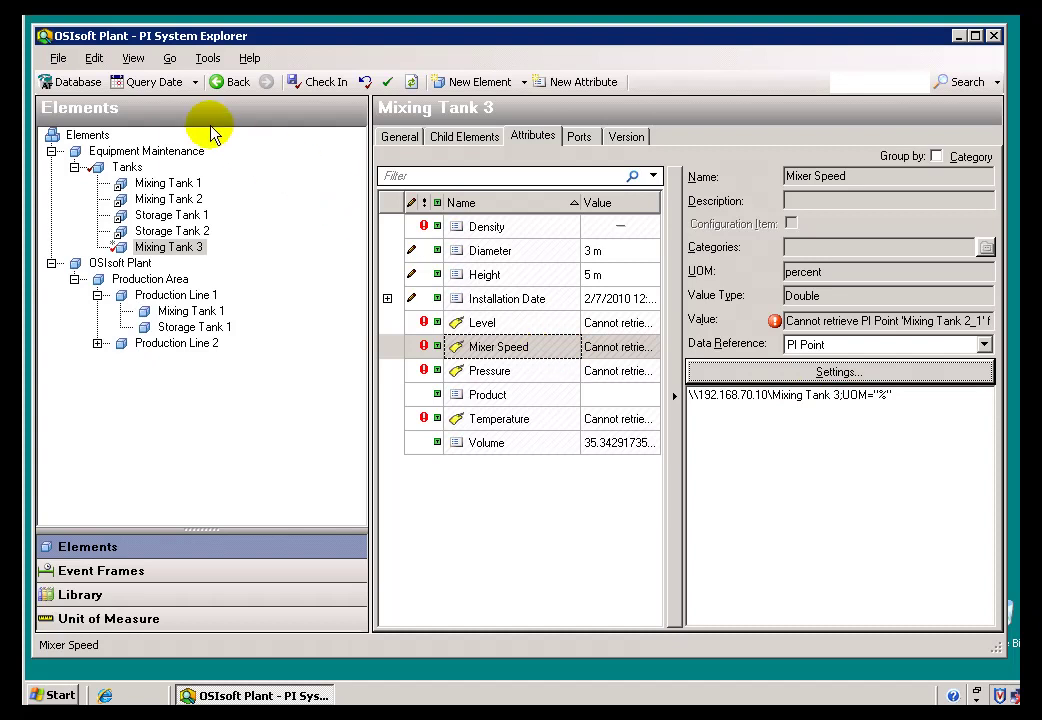
Step: Refresh the view and inspect the value of Mixing Tank 3's Mixer Speed attribute
left_click(134, 58)
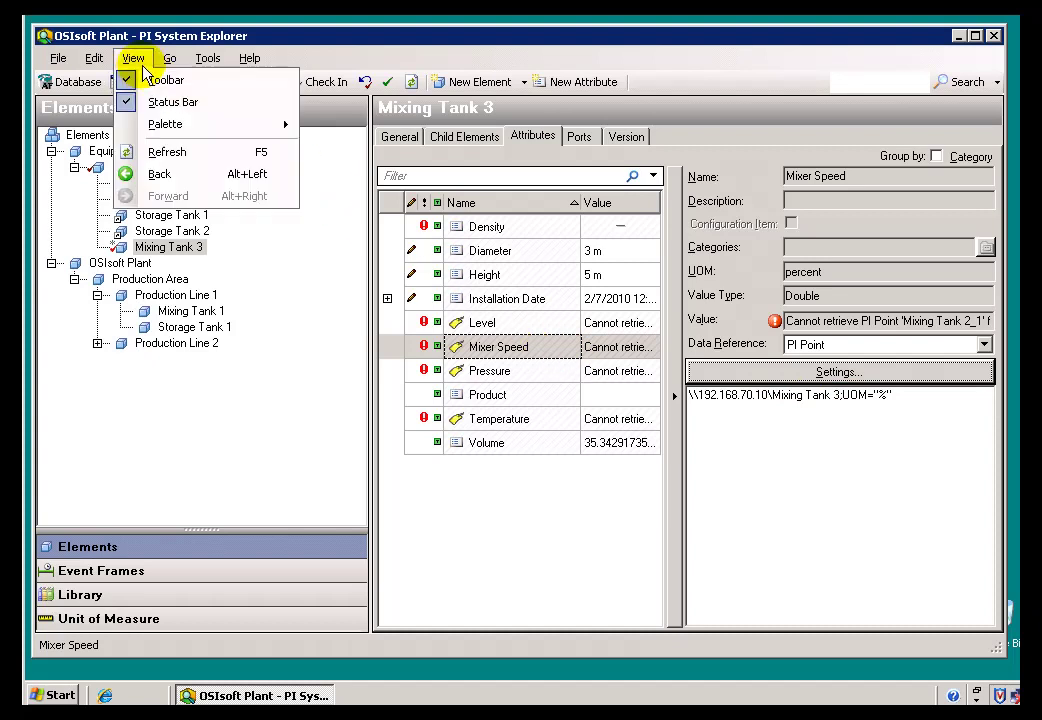
left_click(167, 152)
left_click(427, 387)
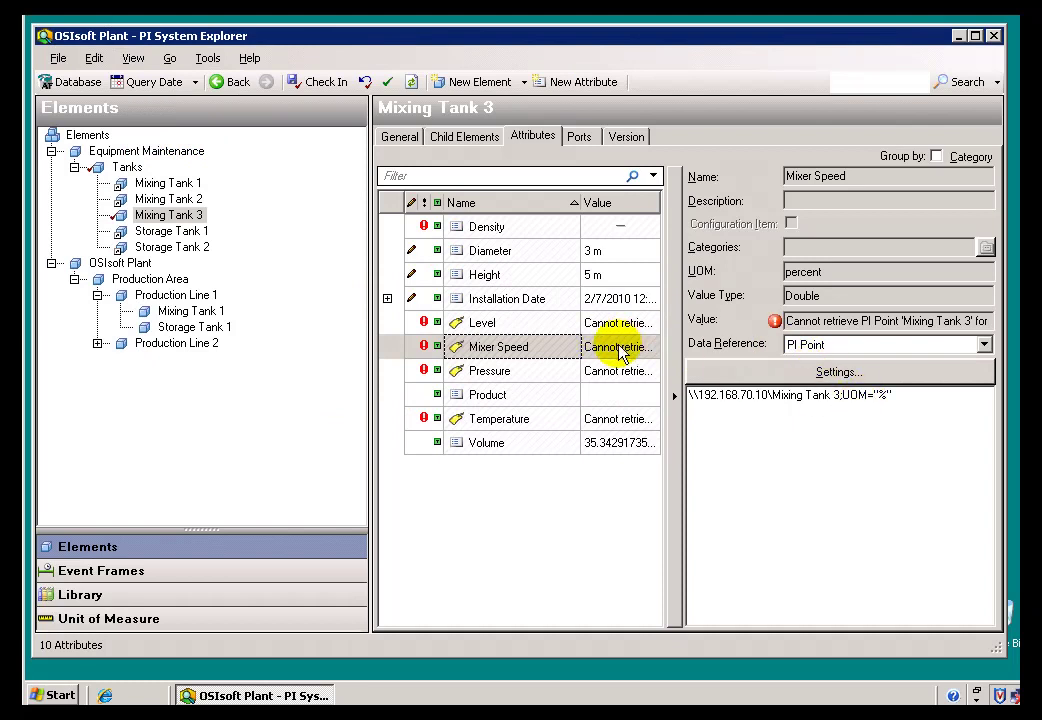
mouse_move(622, 352)
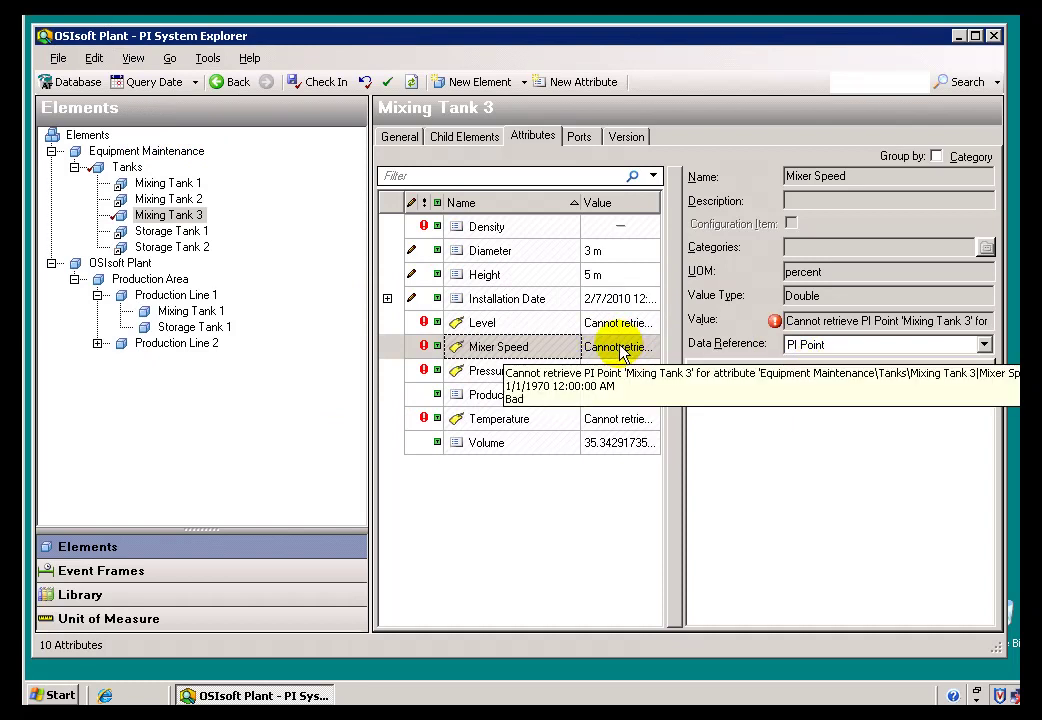
Step: Rename the Mixing Tank 3 element as cdt158 and check in the change
left_click(150, 215)
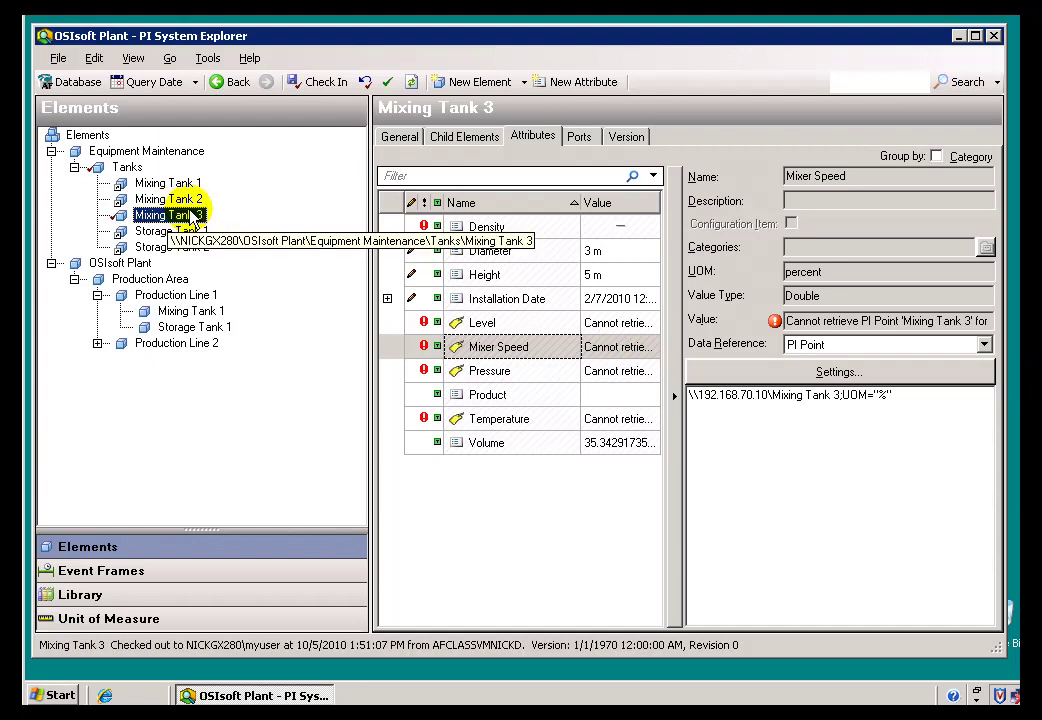
left_click(401, 140)
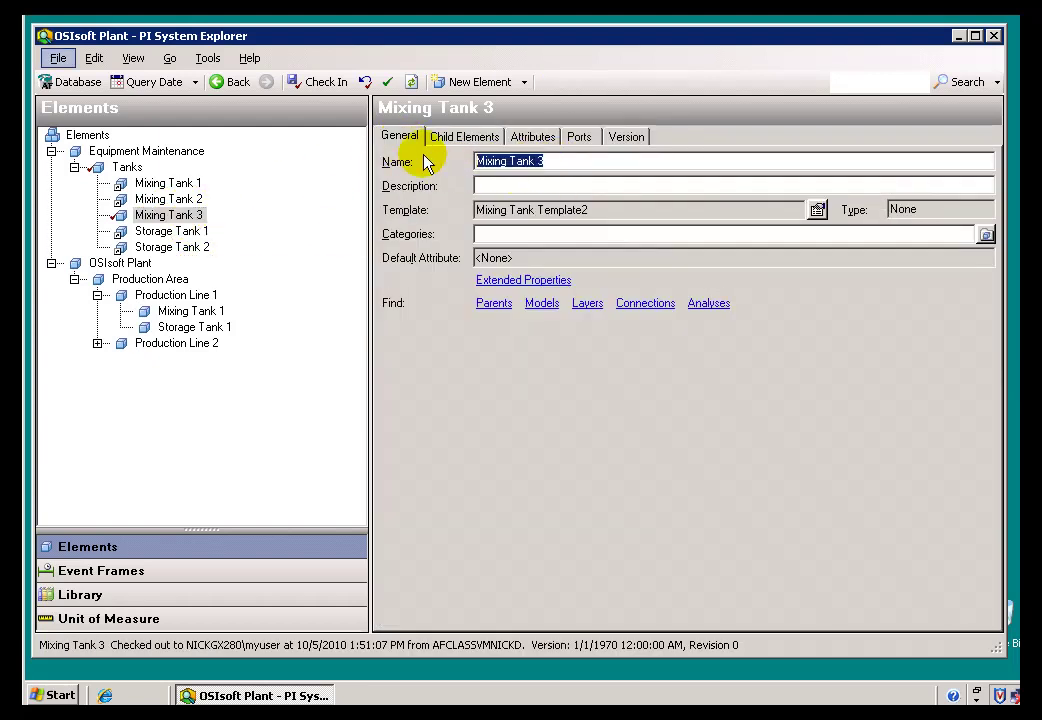
key("Tab")
key("Tab")
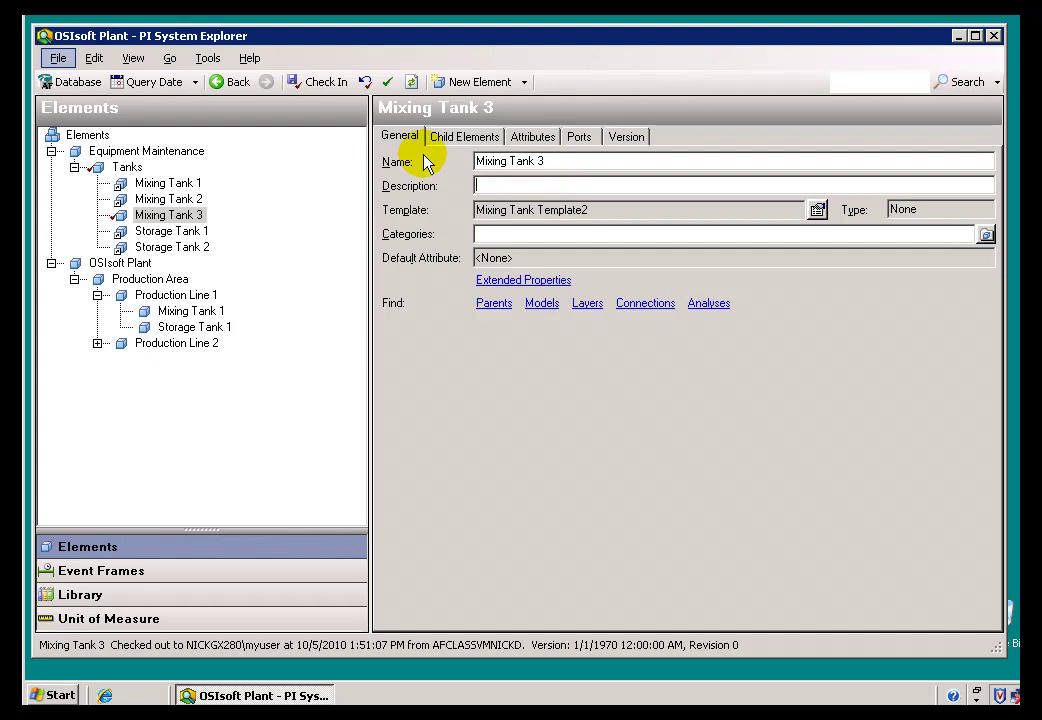
key("Left")
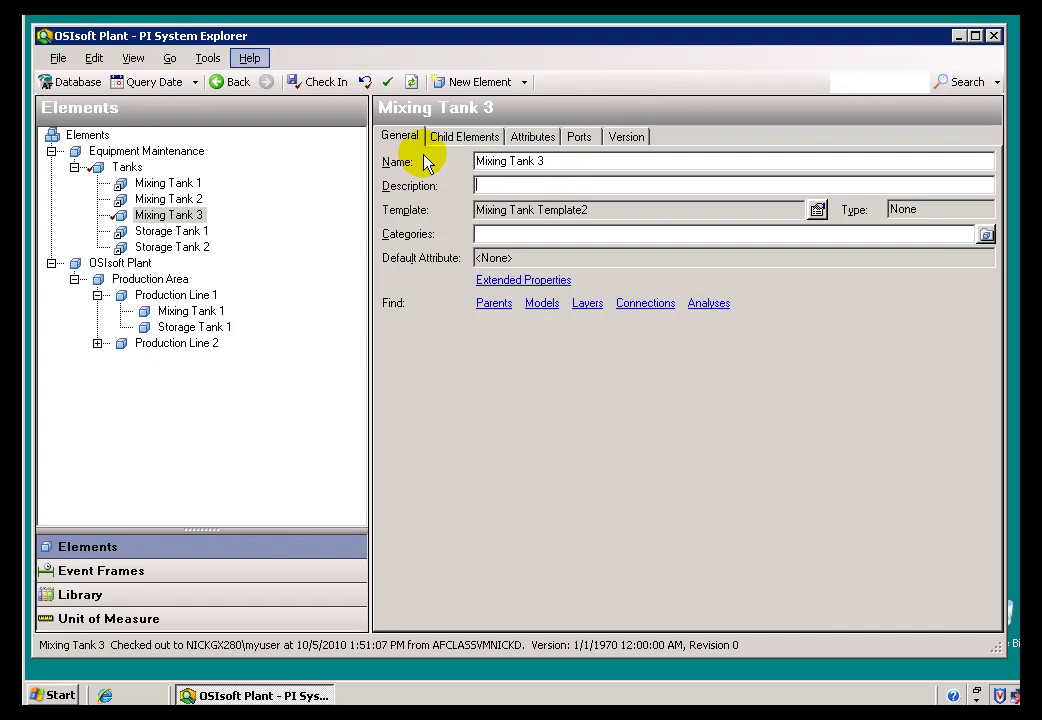
key("Escape")
key("shift+Tab")
type("cdt158")
left_click(312, 82)
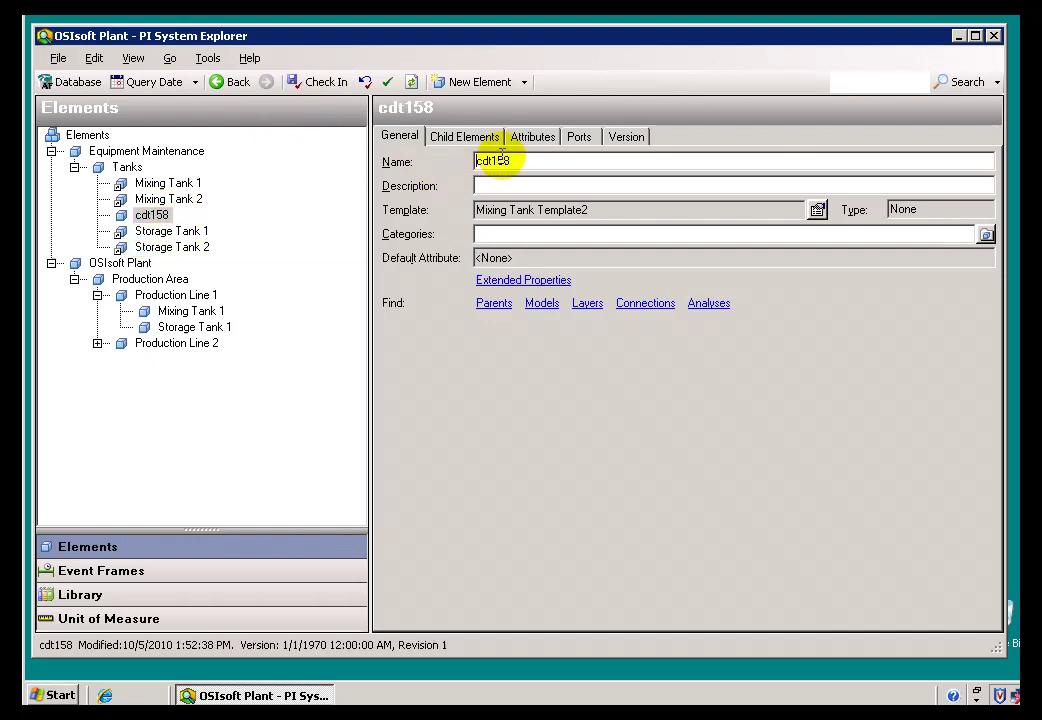
Step: Inspect the resolved tag name in cdt158's Mixer Speed attribute, and refresh the view to update its value
left_click(533, 137)
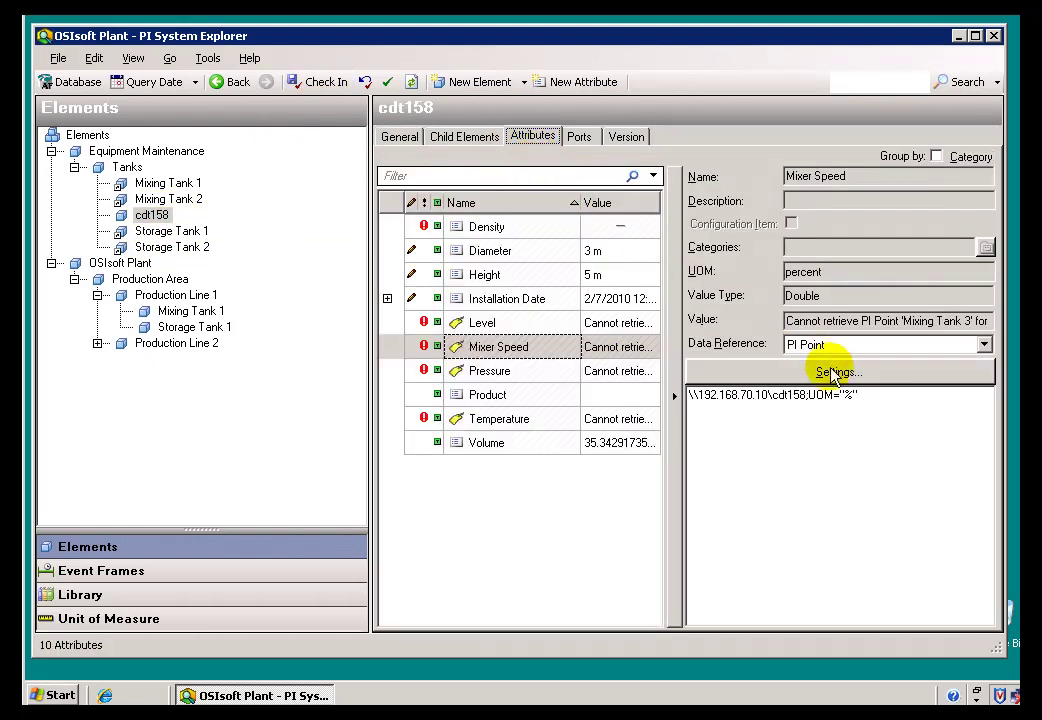
left_click_drag(774, 400, 806, 400)
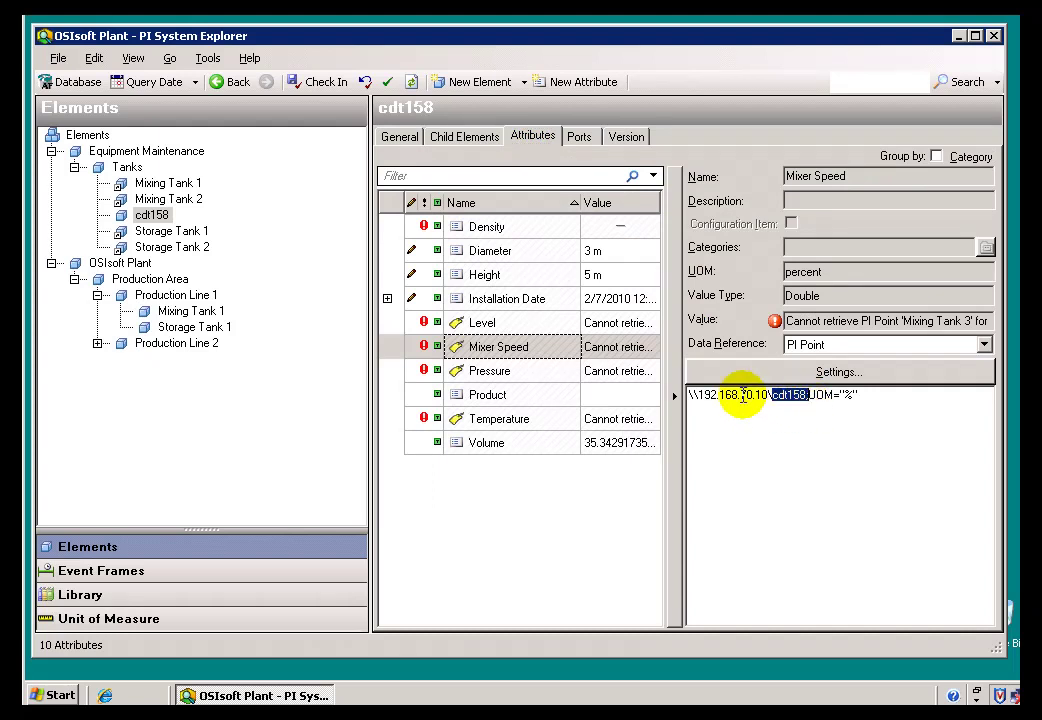
left_click(133, 58)
left_click(204, 152)
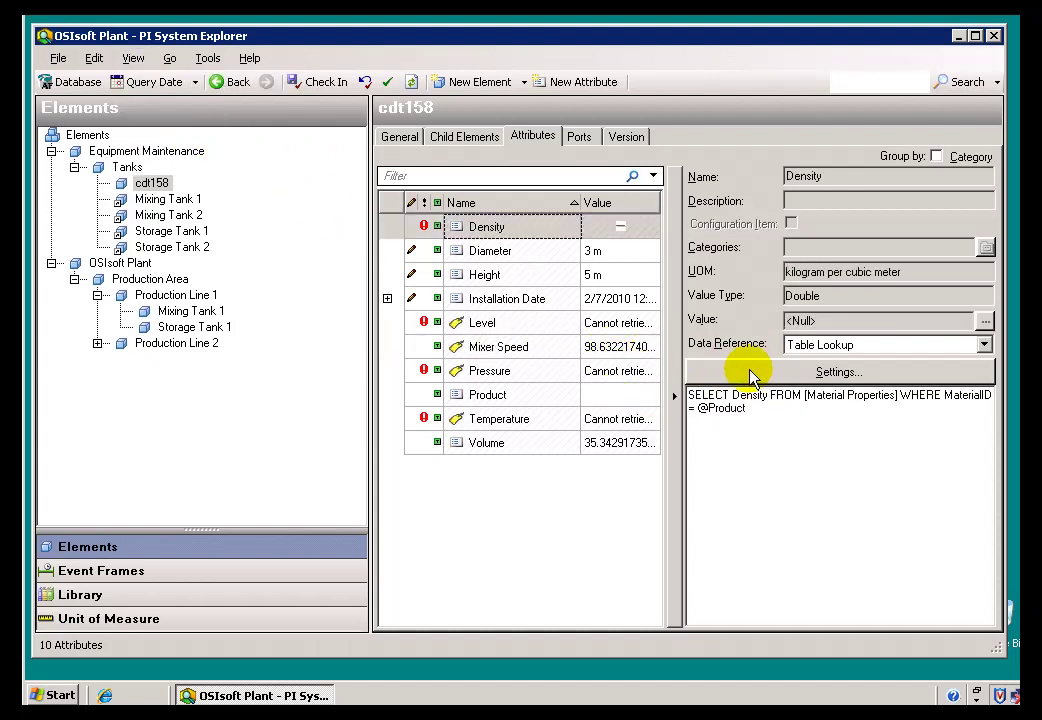
Step: Examine the PI Point data reference settings of cdt158's Mixer Speed attribute and close them without changes
left_click(803, 374)
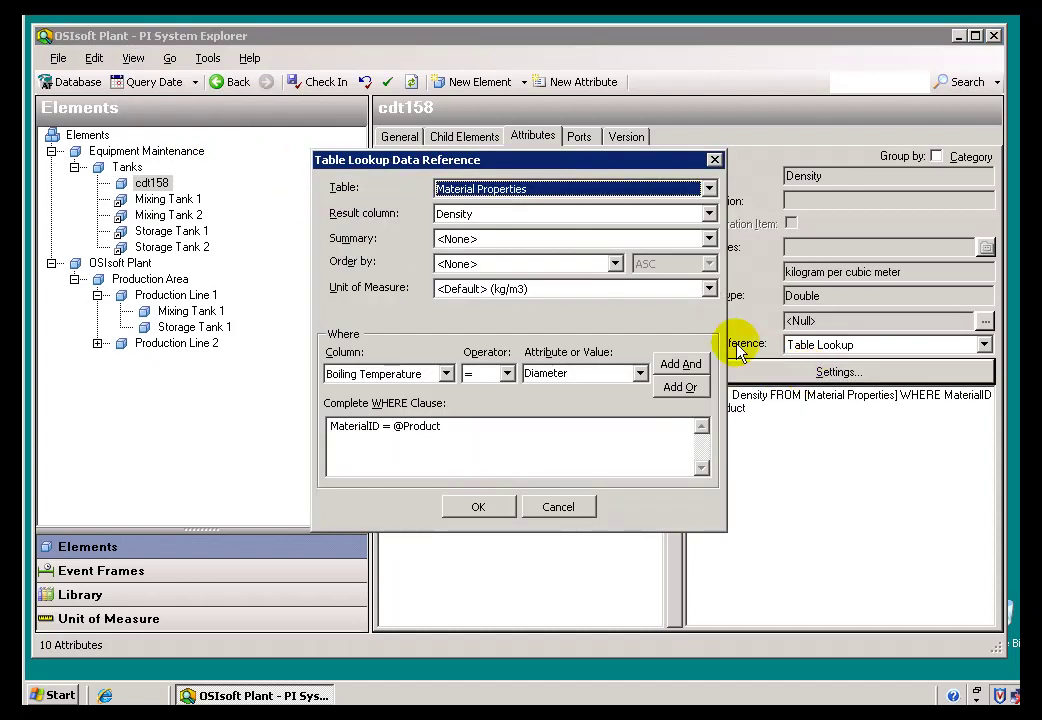
left_click(565, 512)
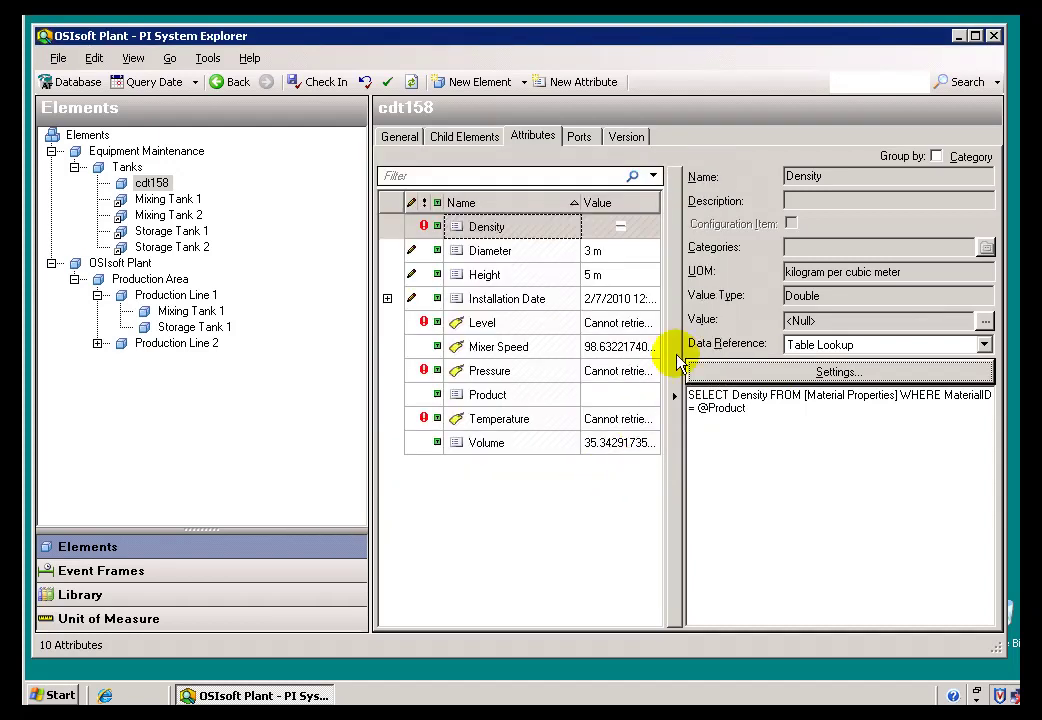
left_click(490, 347)
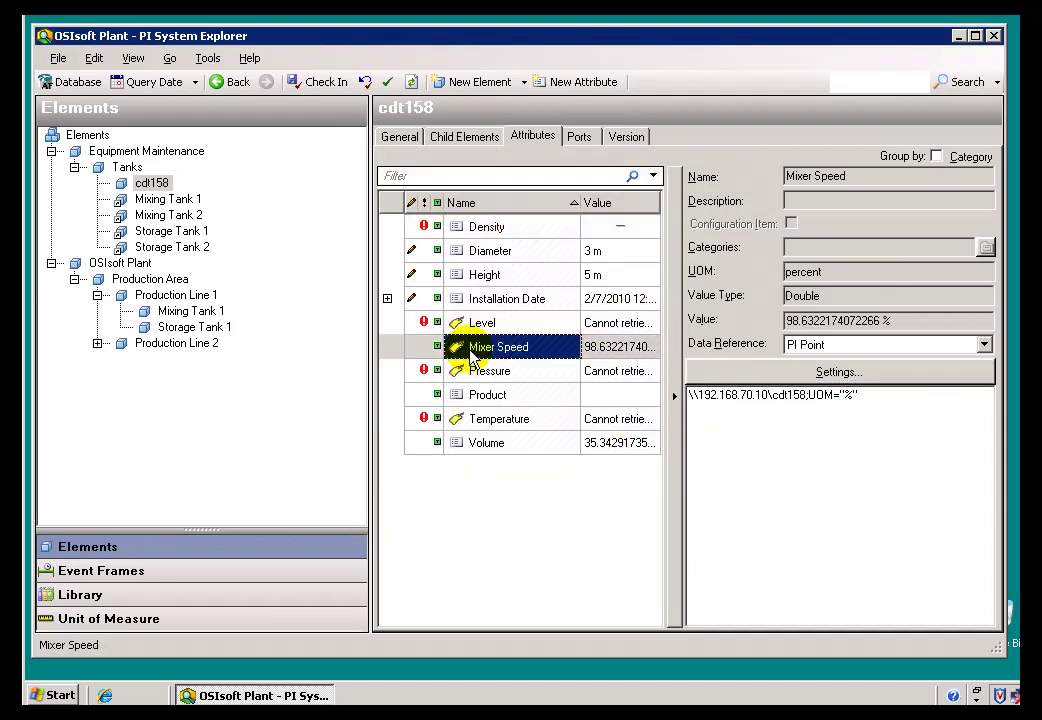
left_click(838, 373)
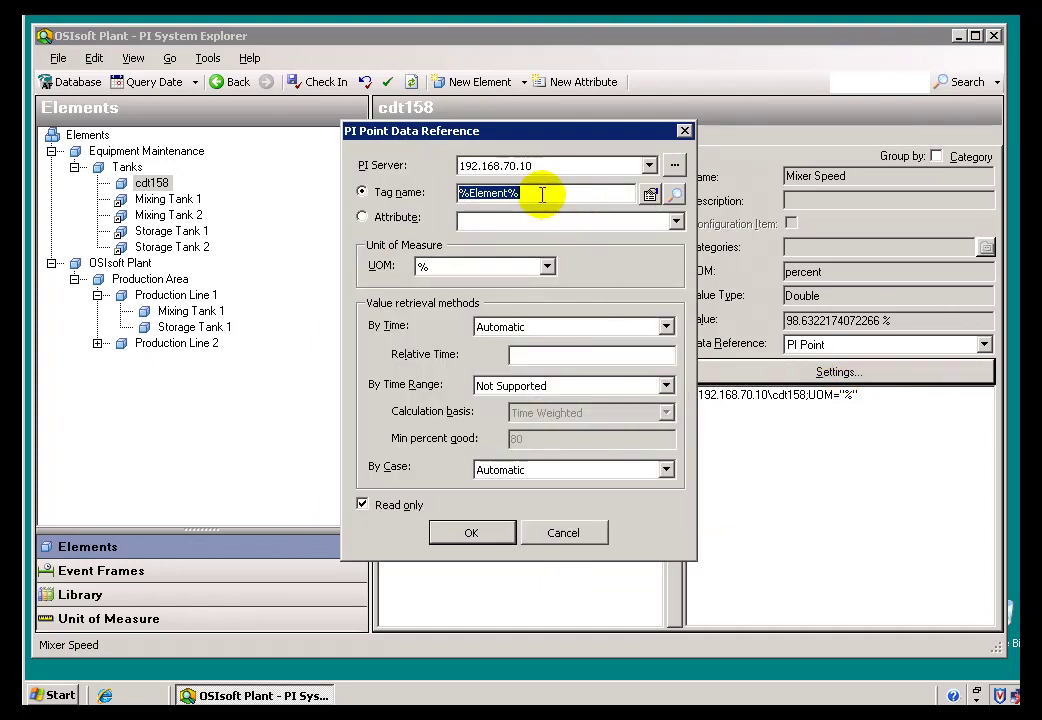
left_click(572, 531)
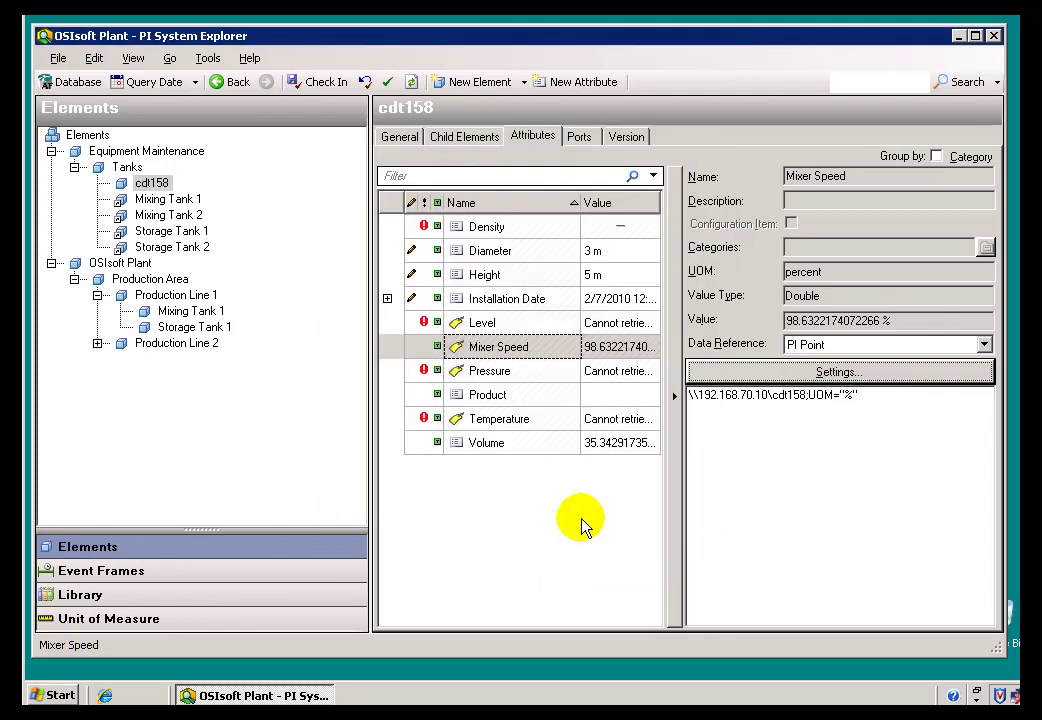
Step: Create another child element under Tanks from Mixing Tank Template2, using the Parent-Child reference type
left_click(127, 168)
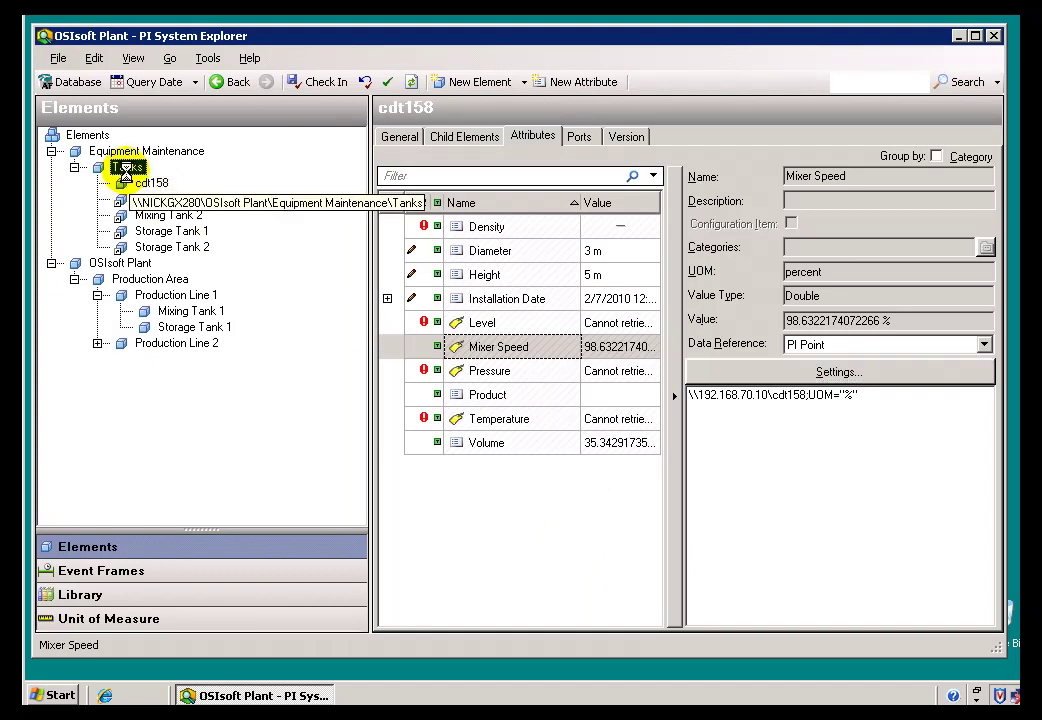
right_click(128, 172)
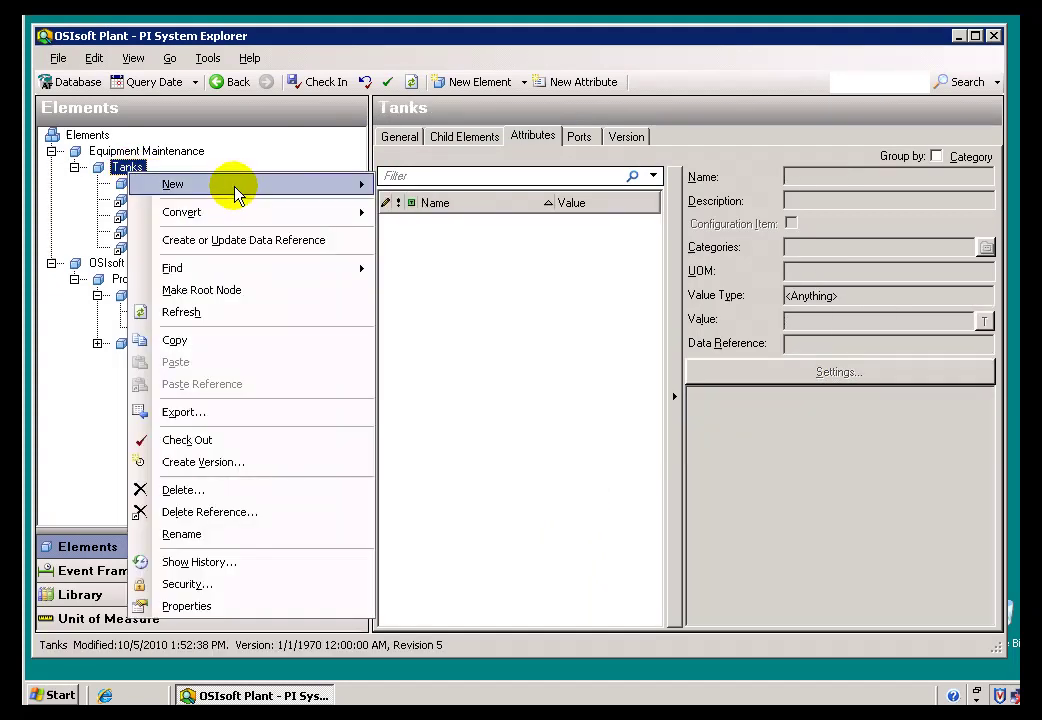
mouse_move(309, 186)
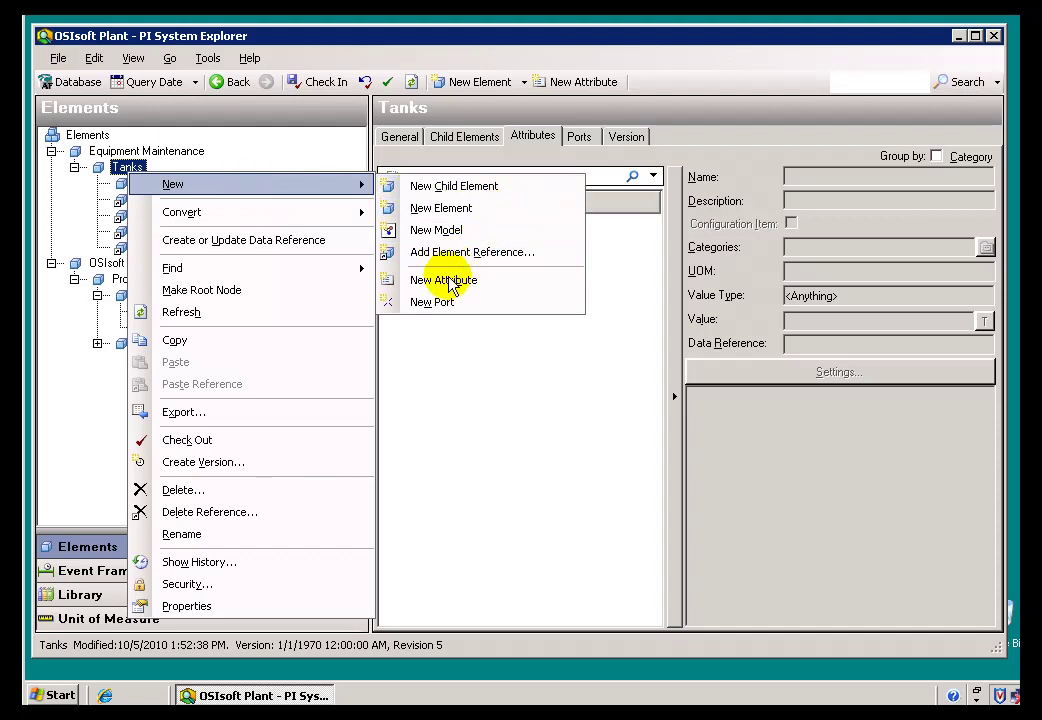
left_click(452, 187)
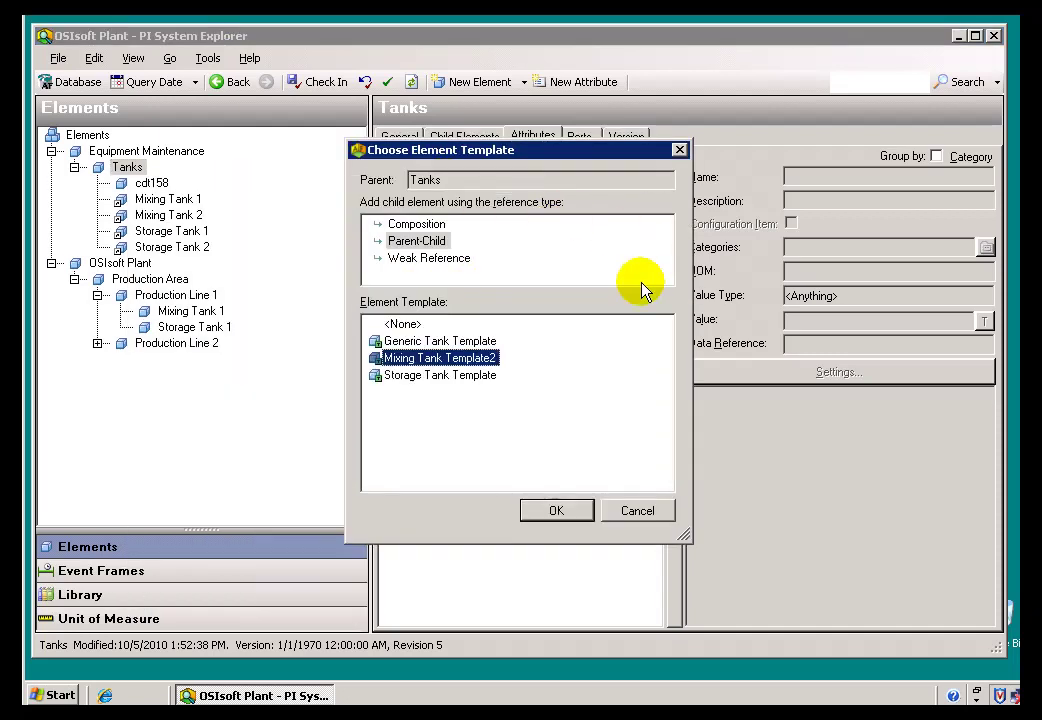
left_click(554, 509)
Step: Name the new tank element ba:conc.1 and check in the change
left_click(400, 136)
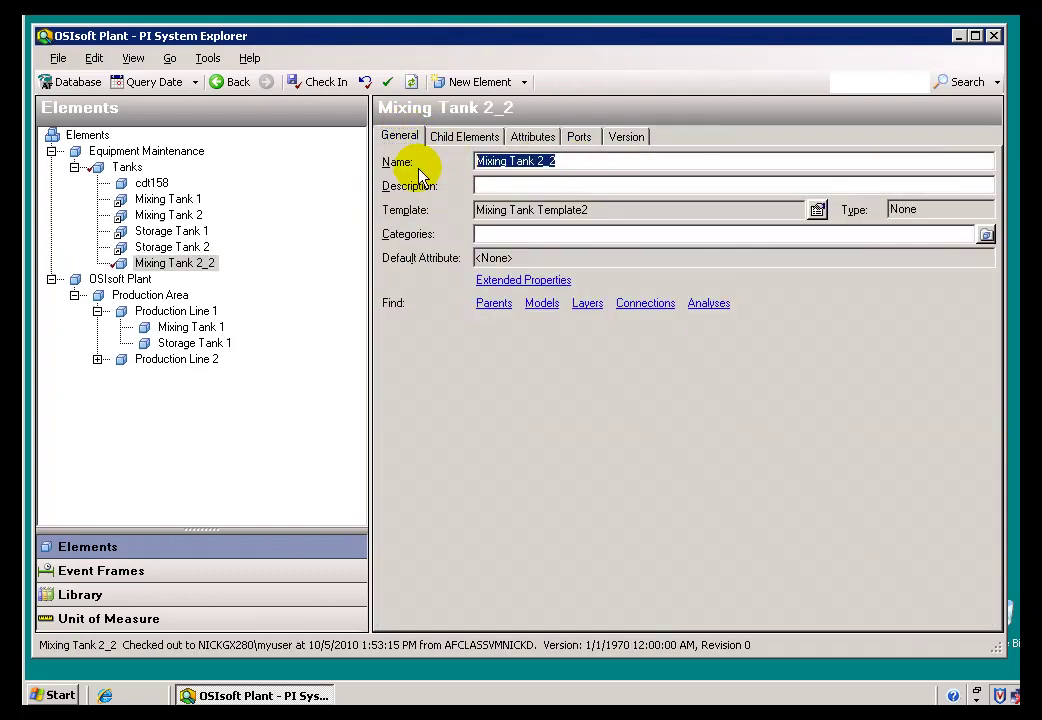
type("ba:conc.1")
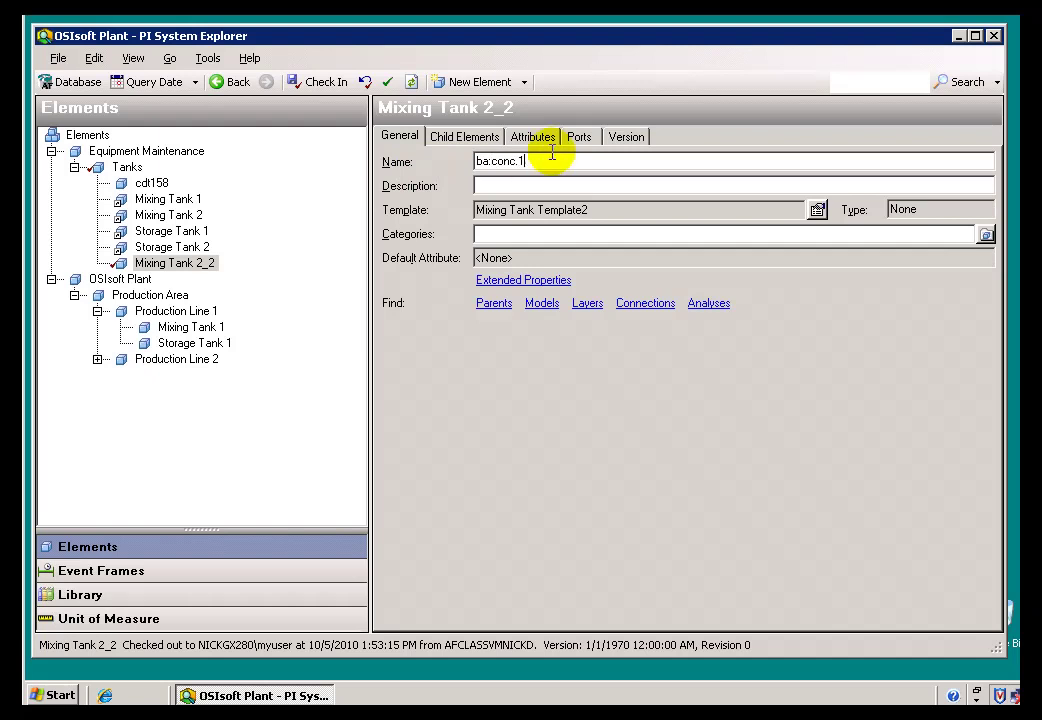
left_click(531, 183)
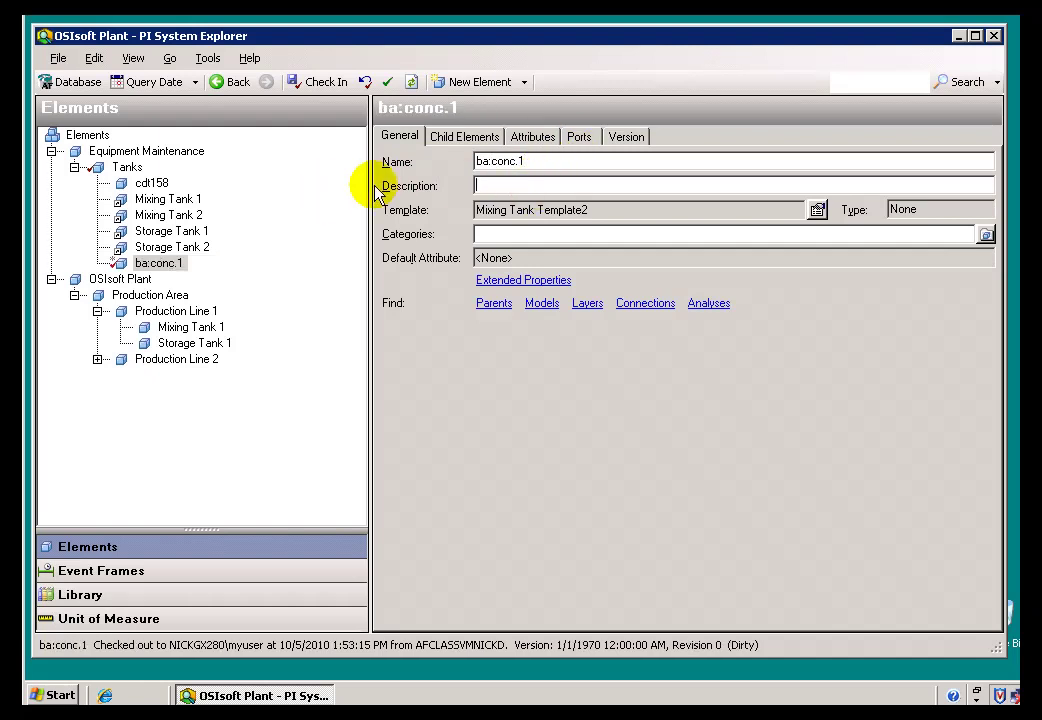
left_click(318, 84)
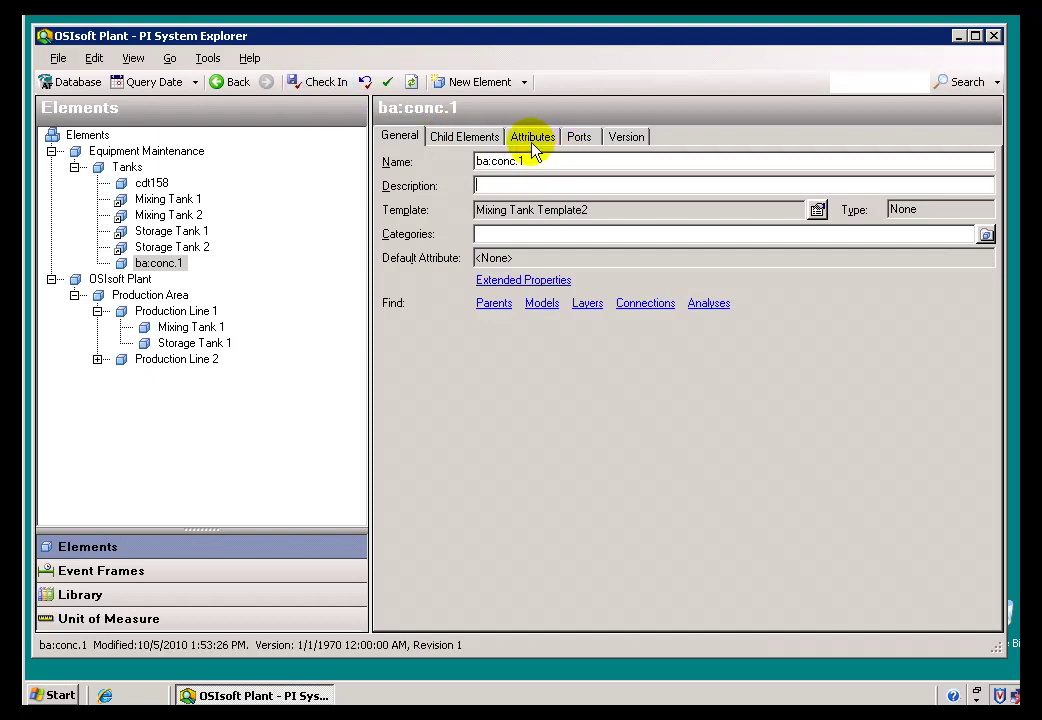
Step: Display the attributes of ba:conc.1, refresh the view and inspect the Mixer Speed value
left_click(533, 140)
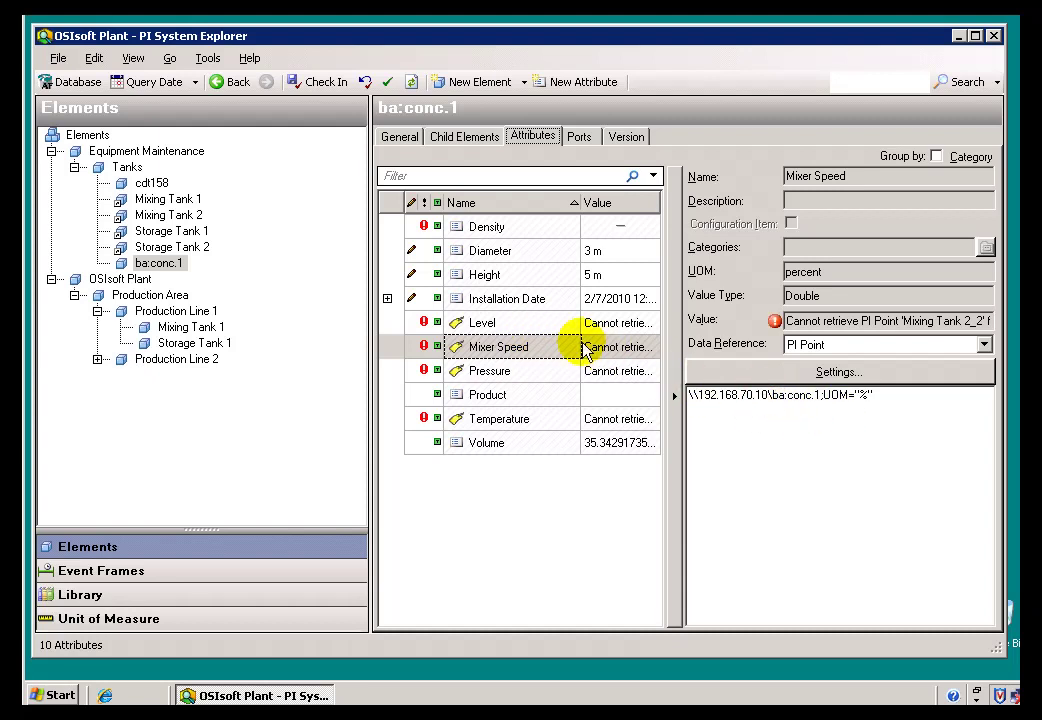
left_click(135, 60)
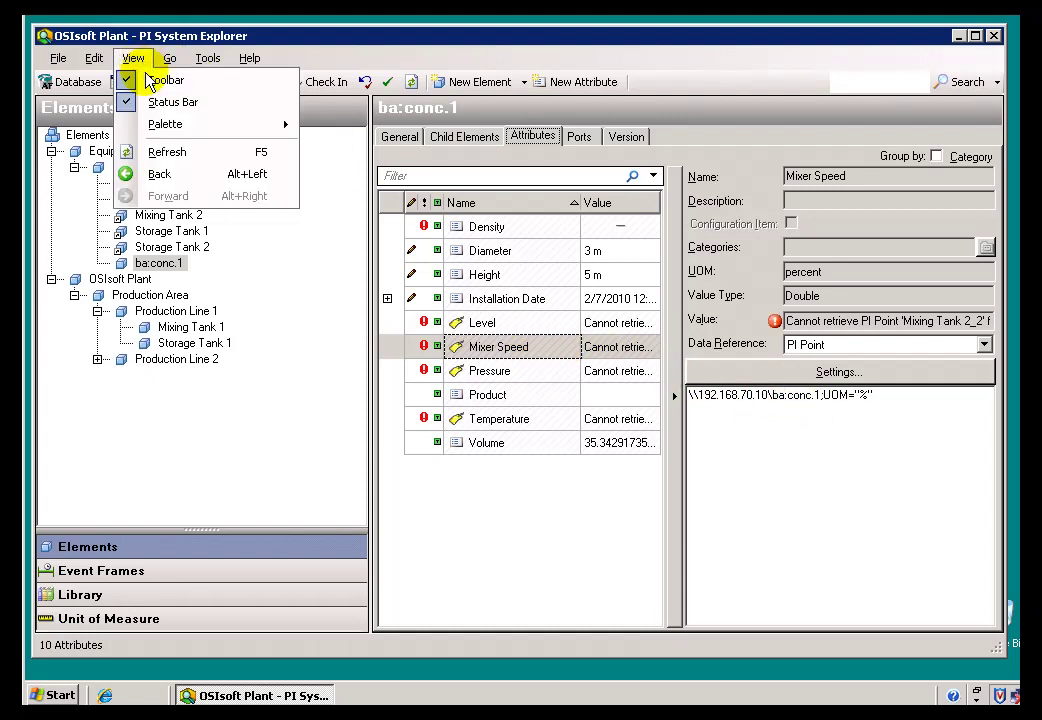
left_click(160, 152)
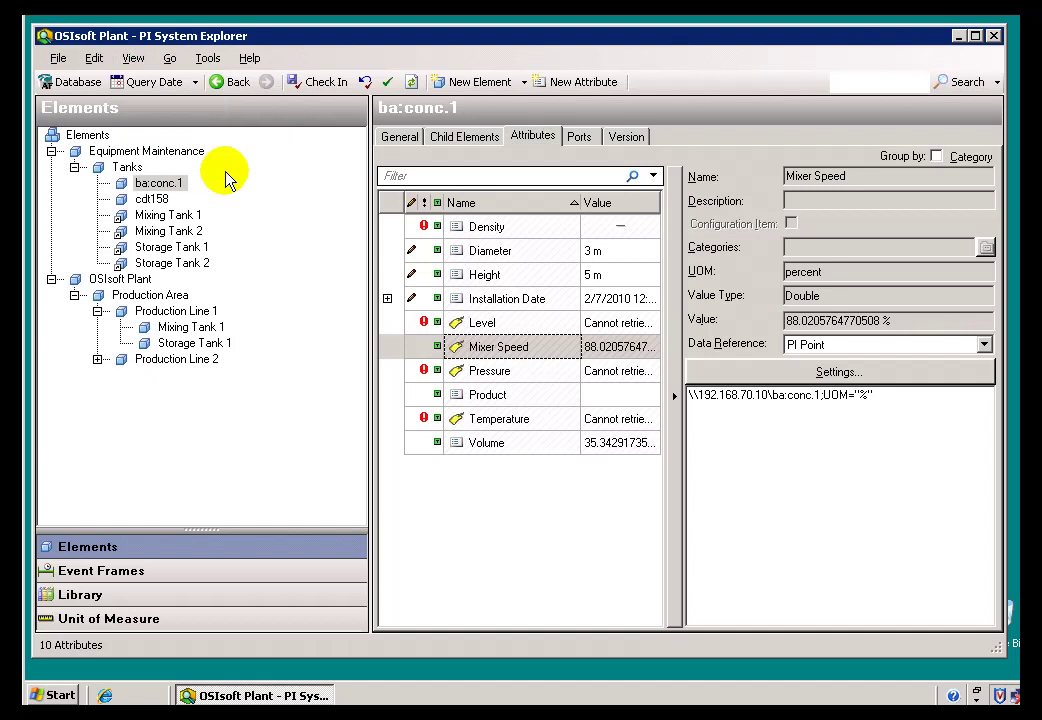
left_click(618, 355)
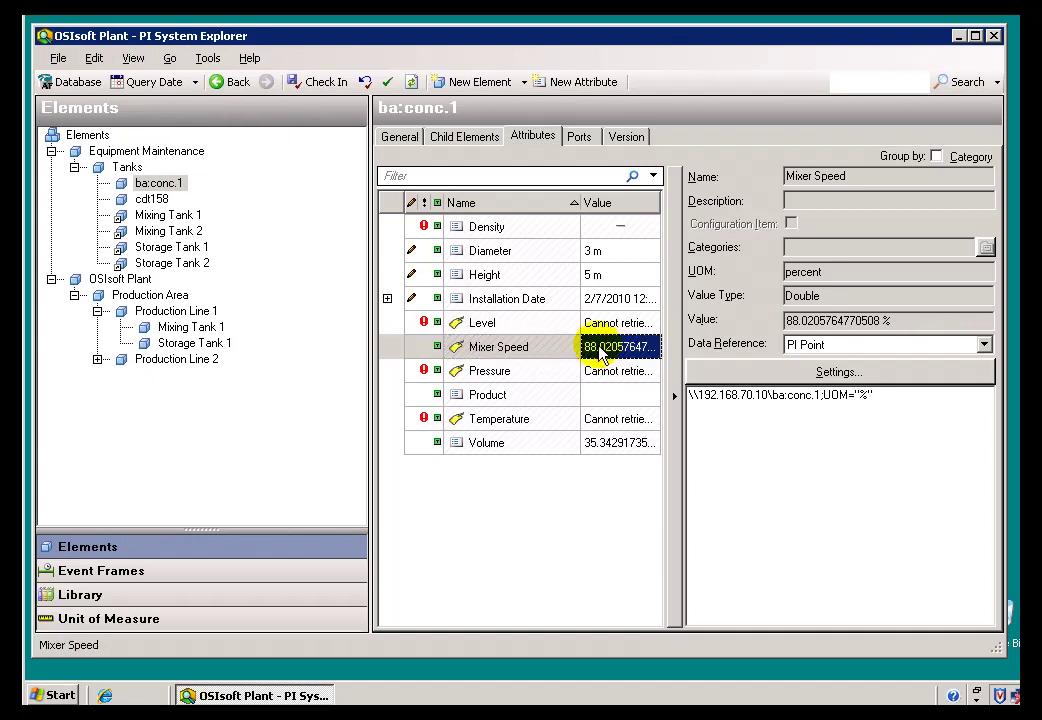
Step: Compare the Mixer Speed values and resolved tag names of the ba:conc.1 and cdt158 elements
left_click(158, 184)
left_click(153, 200)
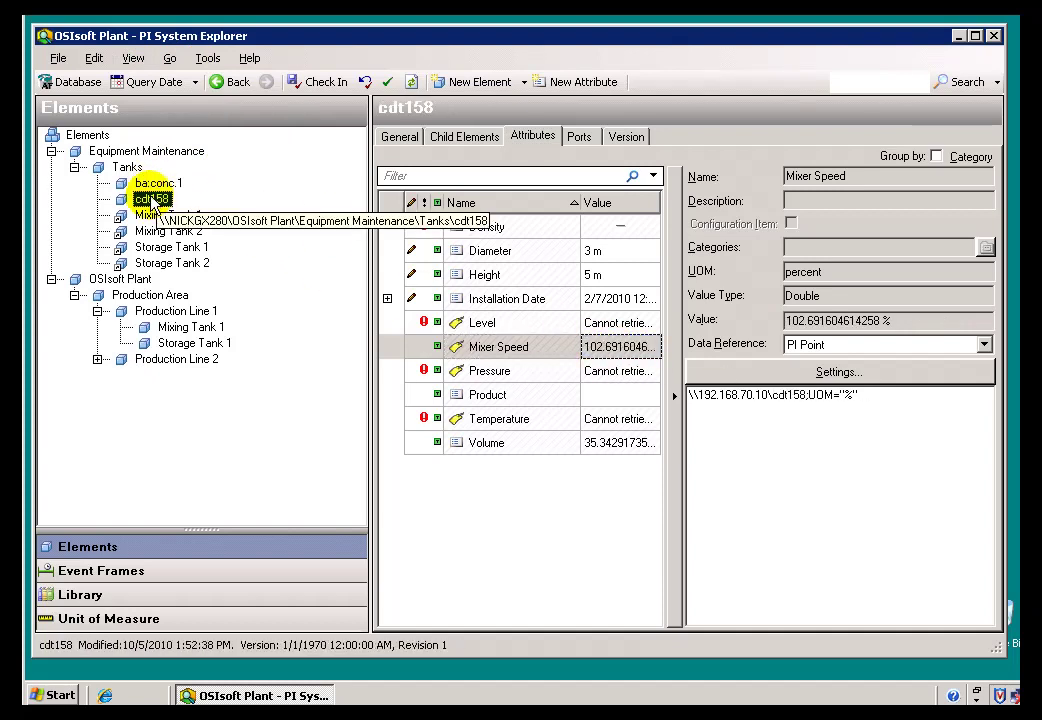
left_click(157, 184)
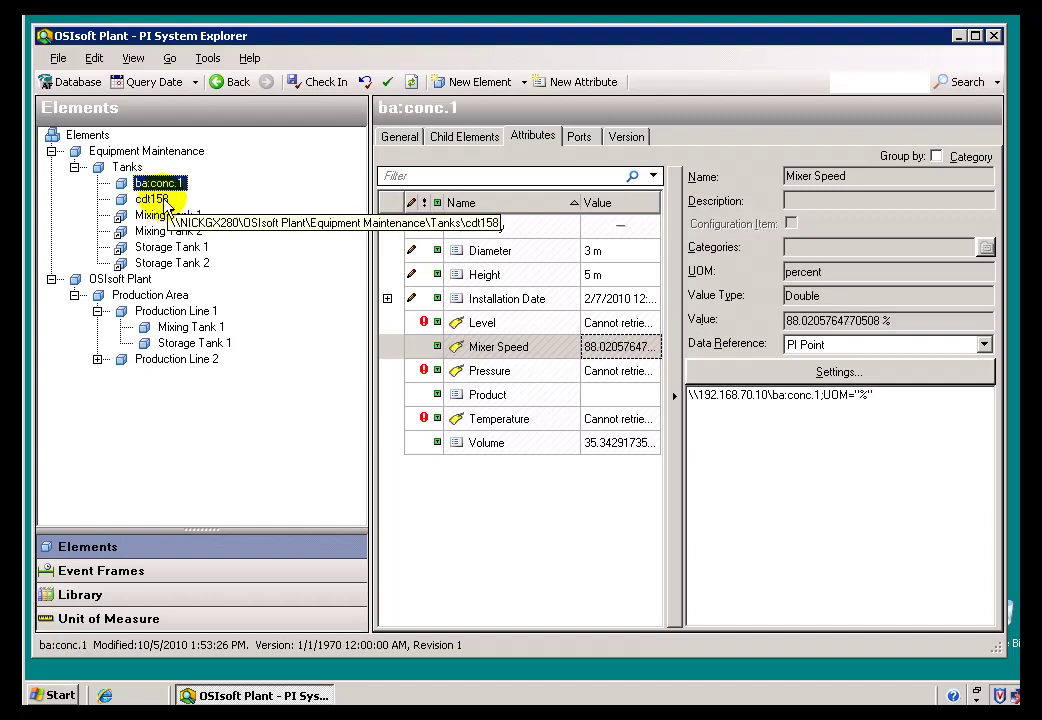
left_click(155, 201)
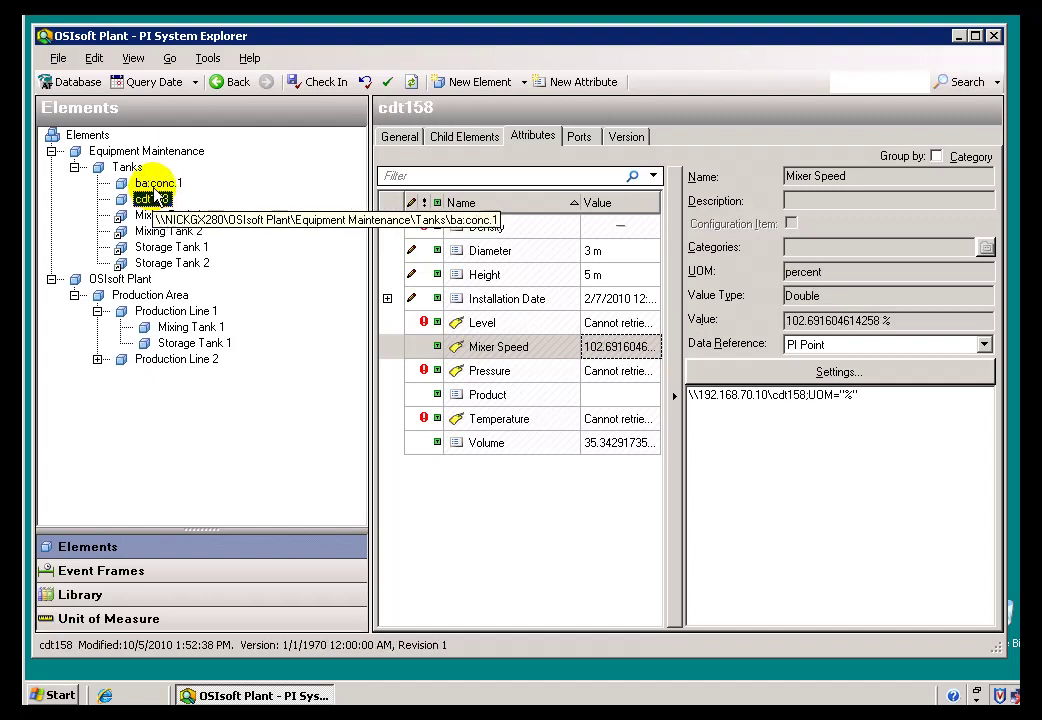
left_click(155, 185)
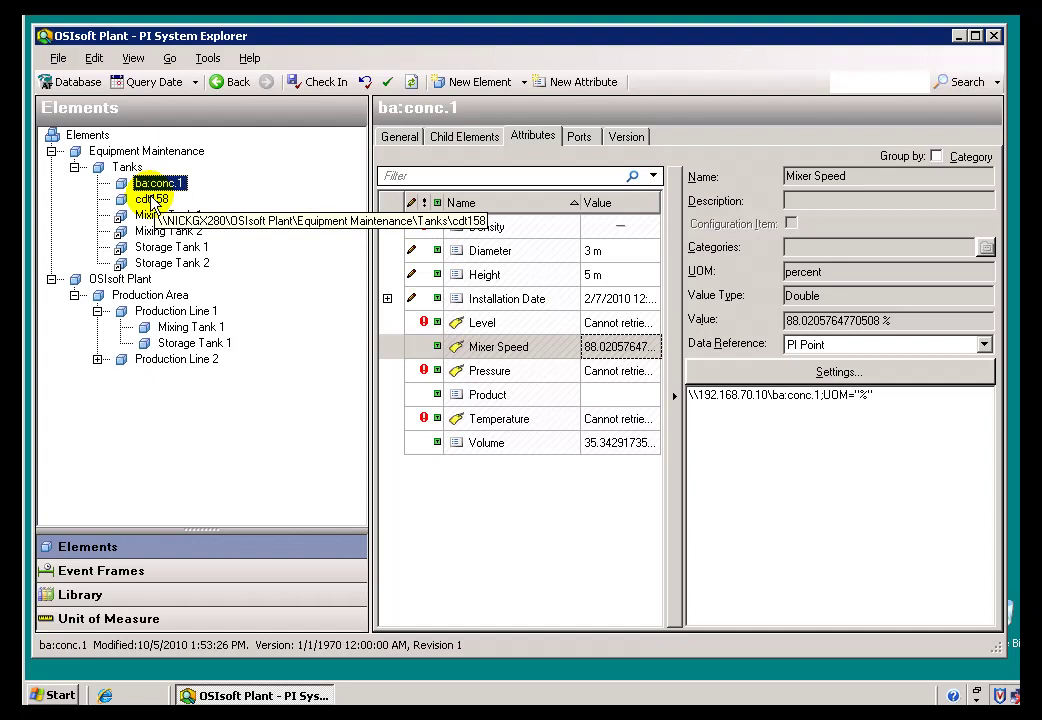
left_click(150, 199)
left_click(153, 185)
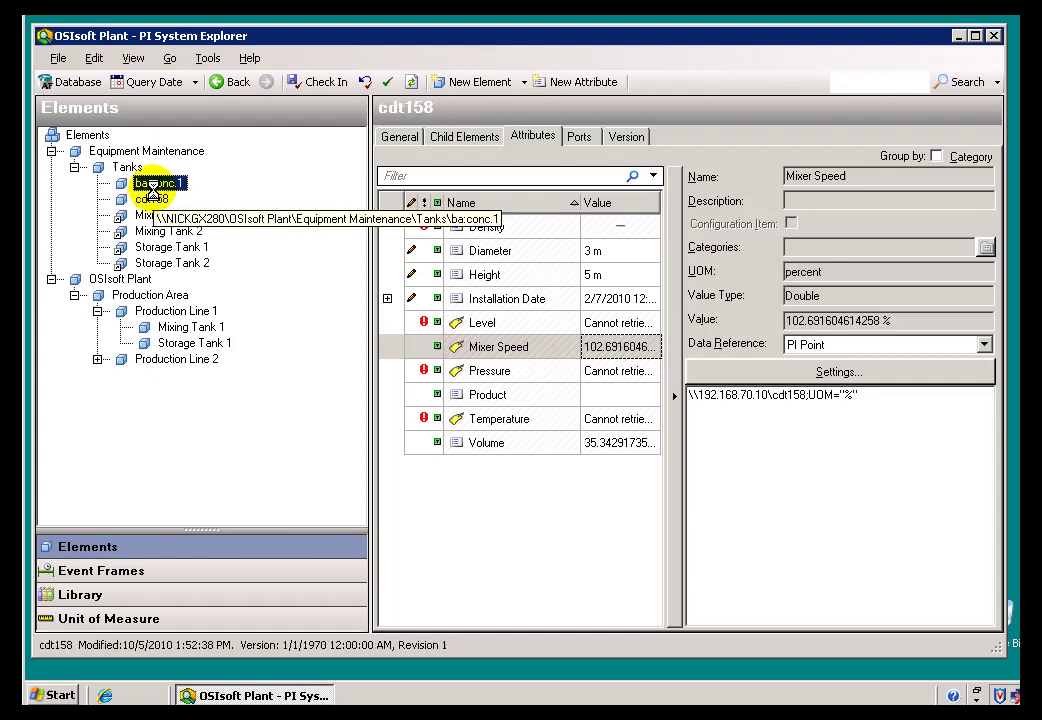
left_click(153, 200)
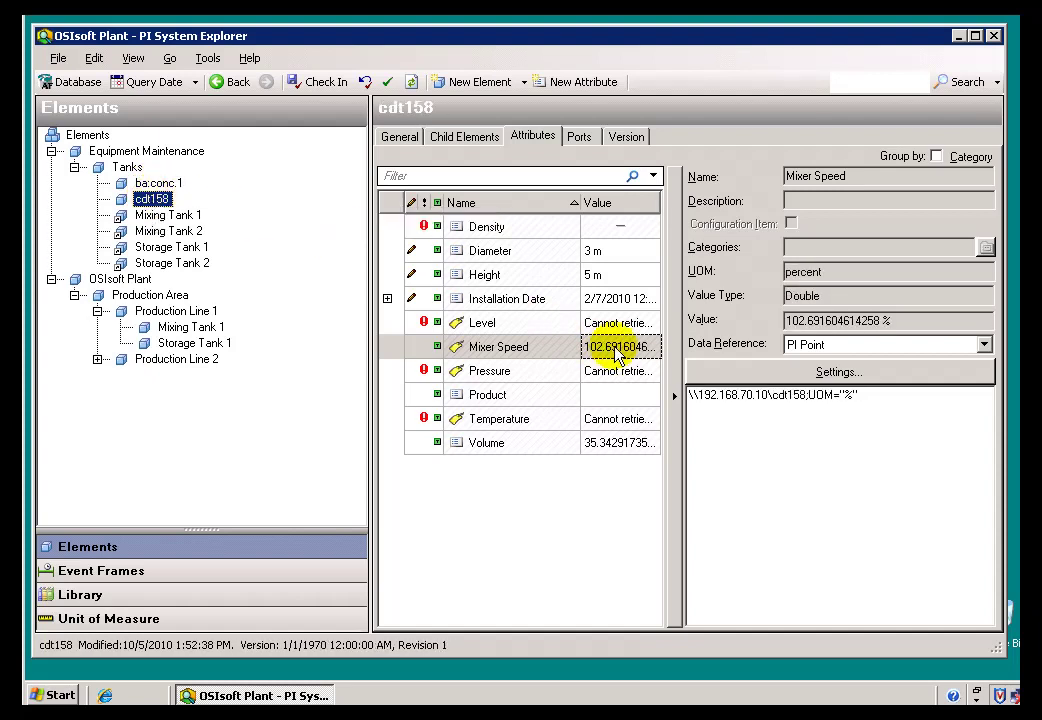
mouse_move(613, 350)
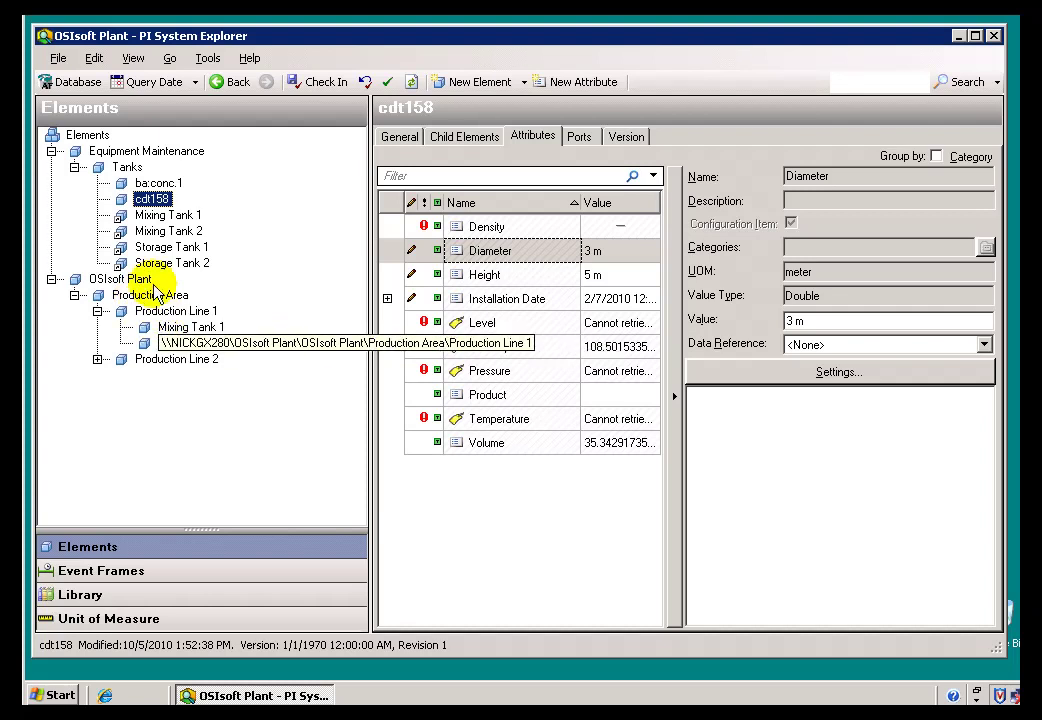
Step: Examine the table lookup query of the Prod Goal_Daily attribute on Storage Tank 1 under Tanks, focusing on the %..\Element% parameter
left_click(152, 247)
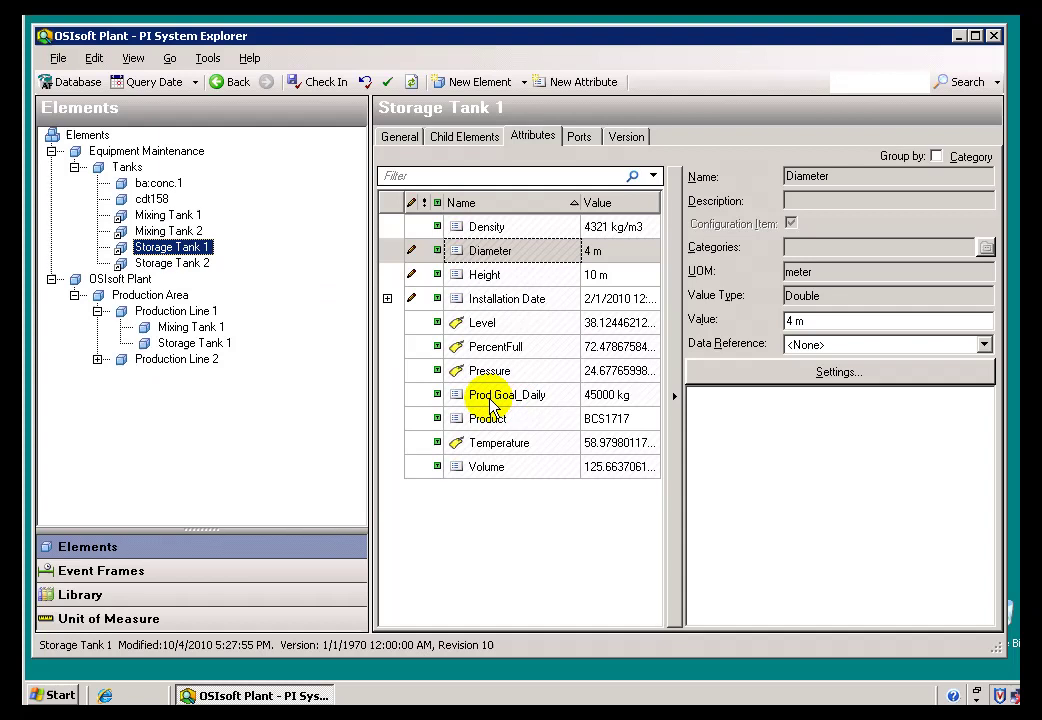
left_click(490, 400)
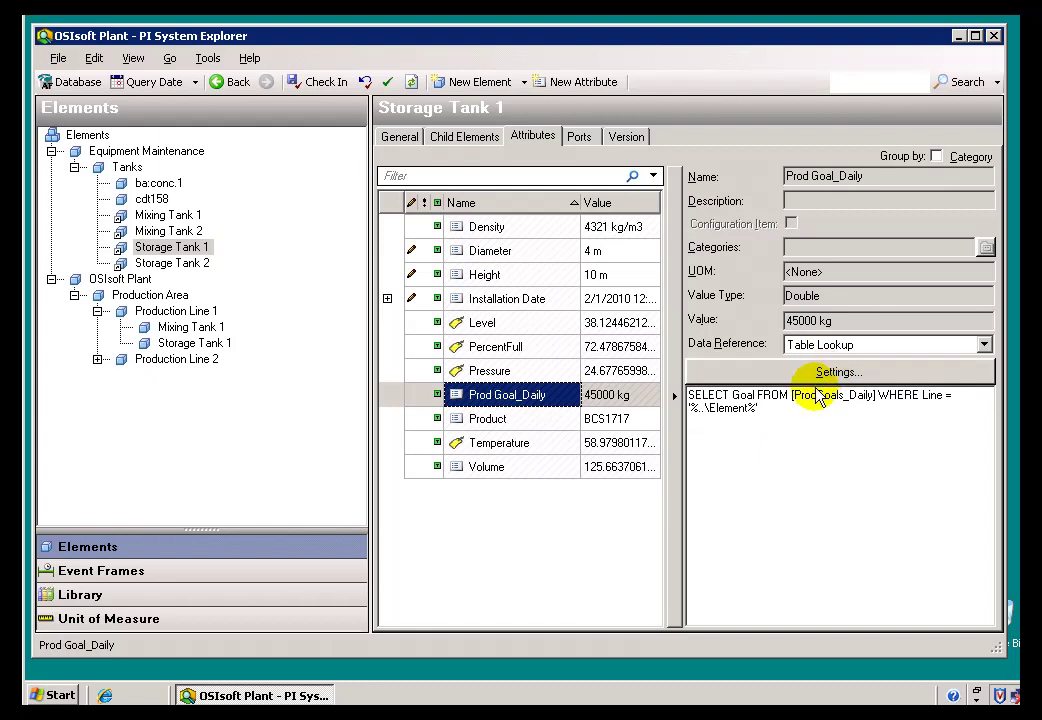
left_click(759, 409)
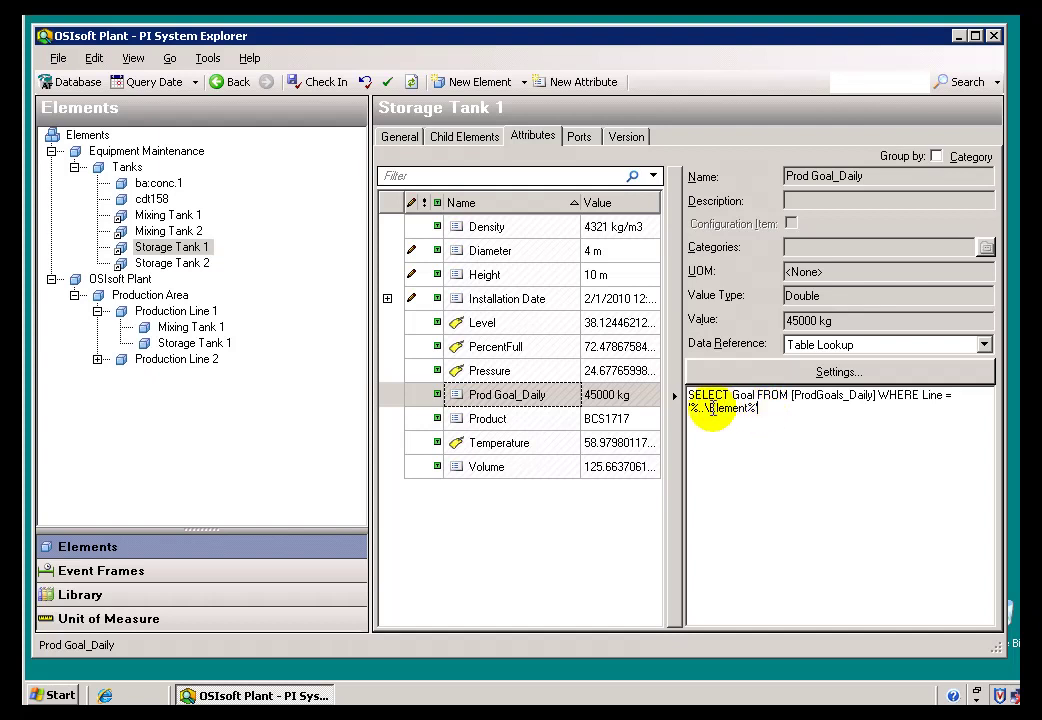
left_click_drag(701, 409, 750, 411)
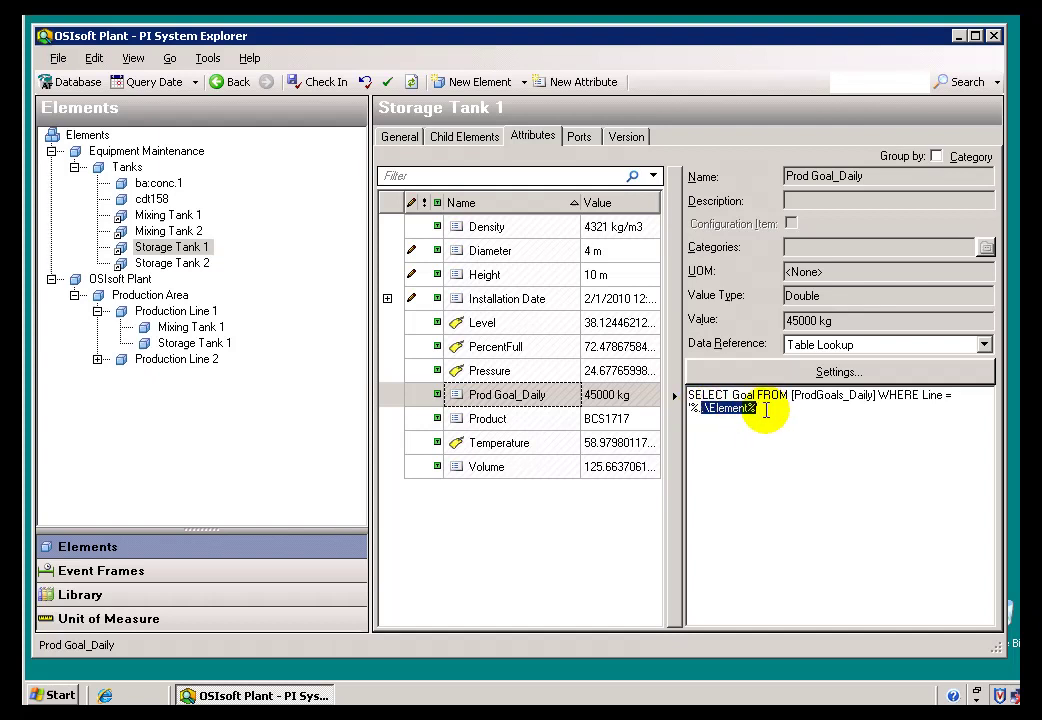
Step: Inspect the WHERE clause in the Prod Goal_Daily table lookup settings, then close them without changes
left_click(788, 370)
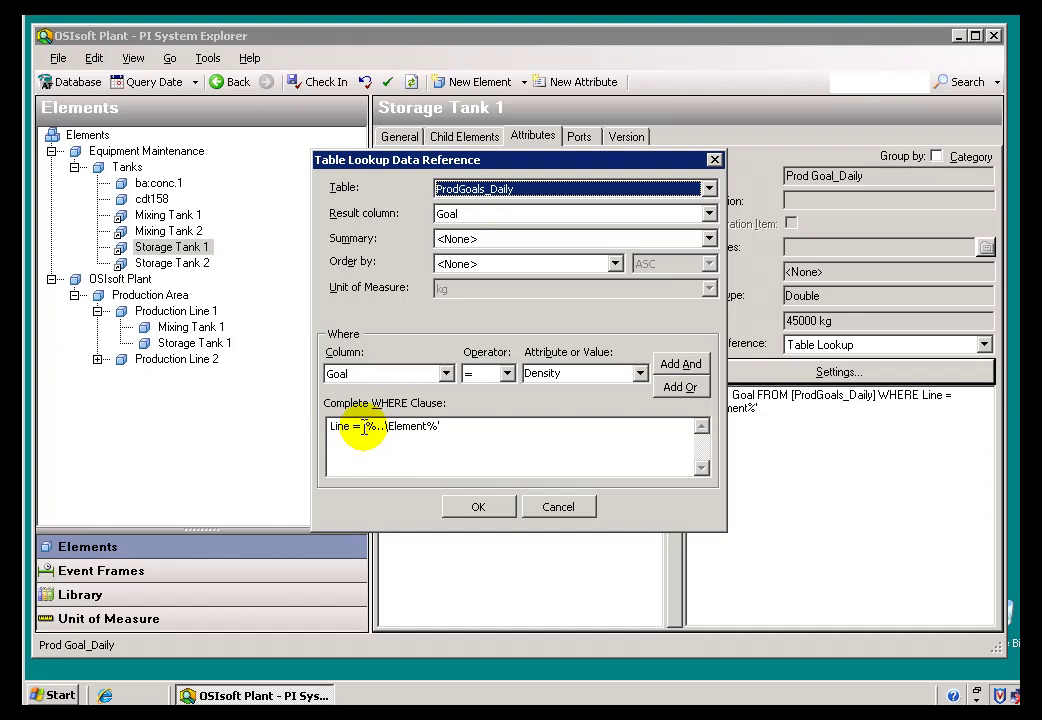
left_click_drag(363, 427, 442, 428)
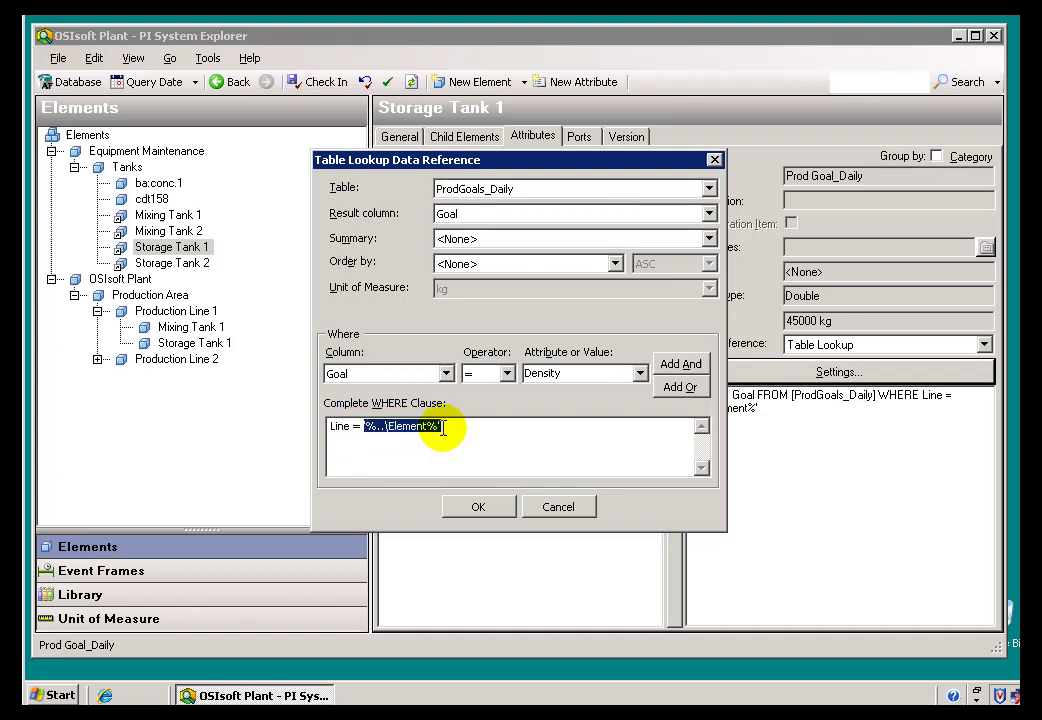
left_click(446, 428)
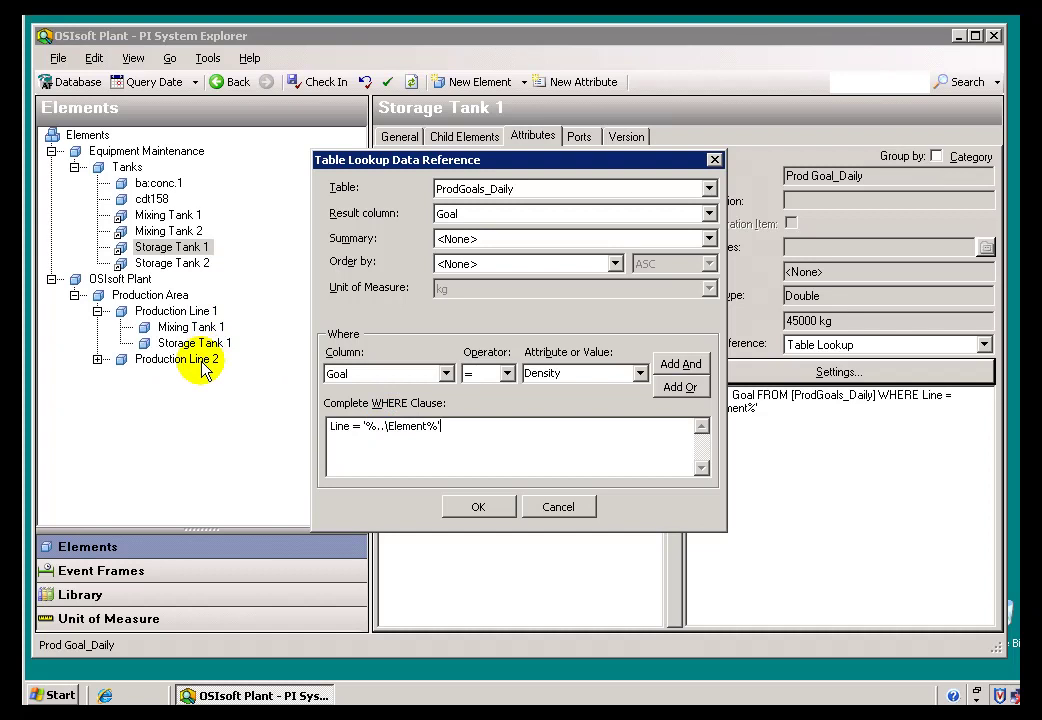
left_click(566, 512)
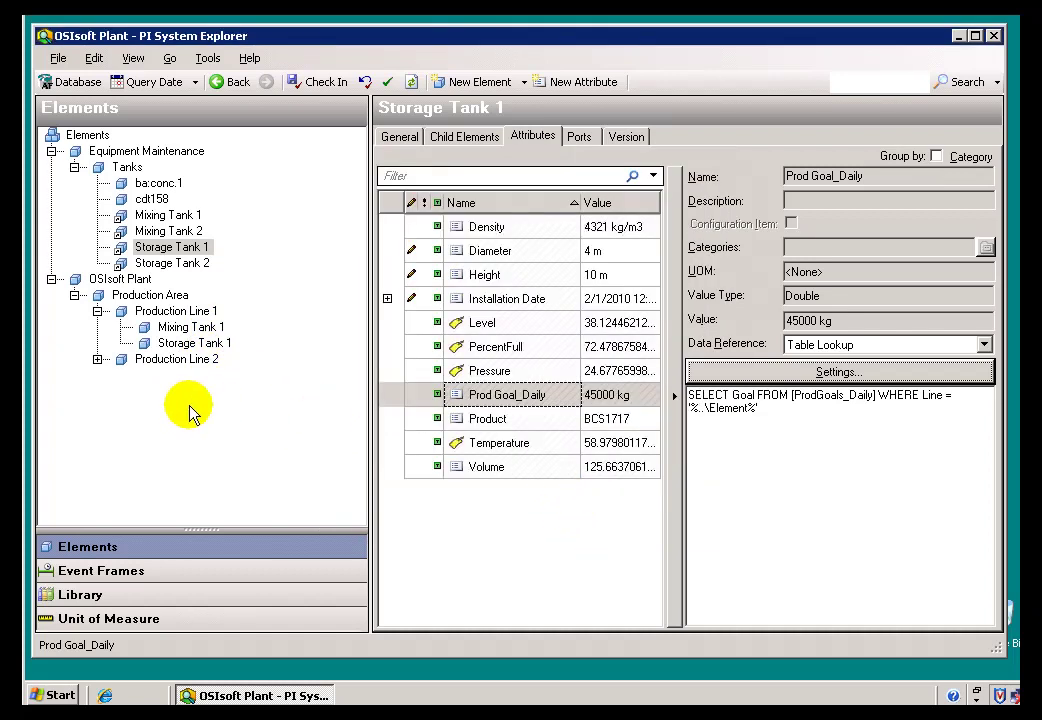
Step: Expand Production Line 2 and compare the Prod Goal_Daily values of Storage Tank 1 and Storage Tank 2 under their production lines
left_click(97, 359)
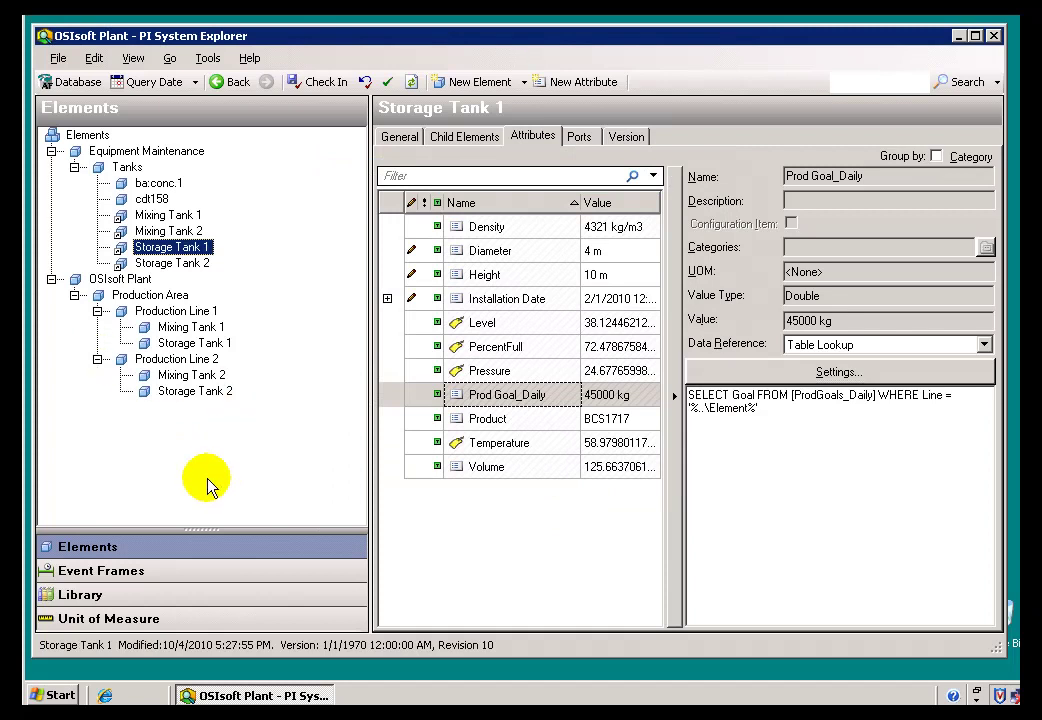
left_click(196, 343)
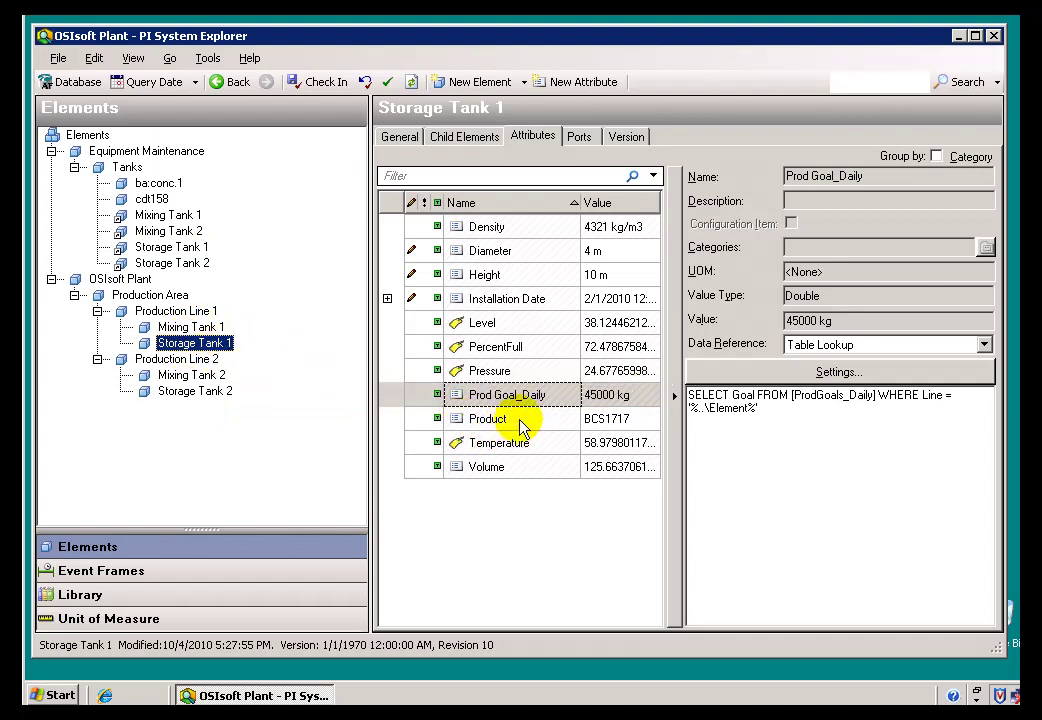
left_click(188, 391)
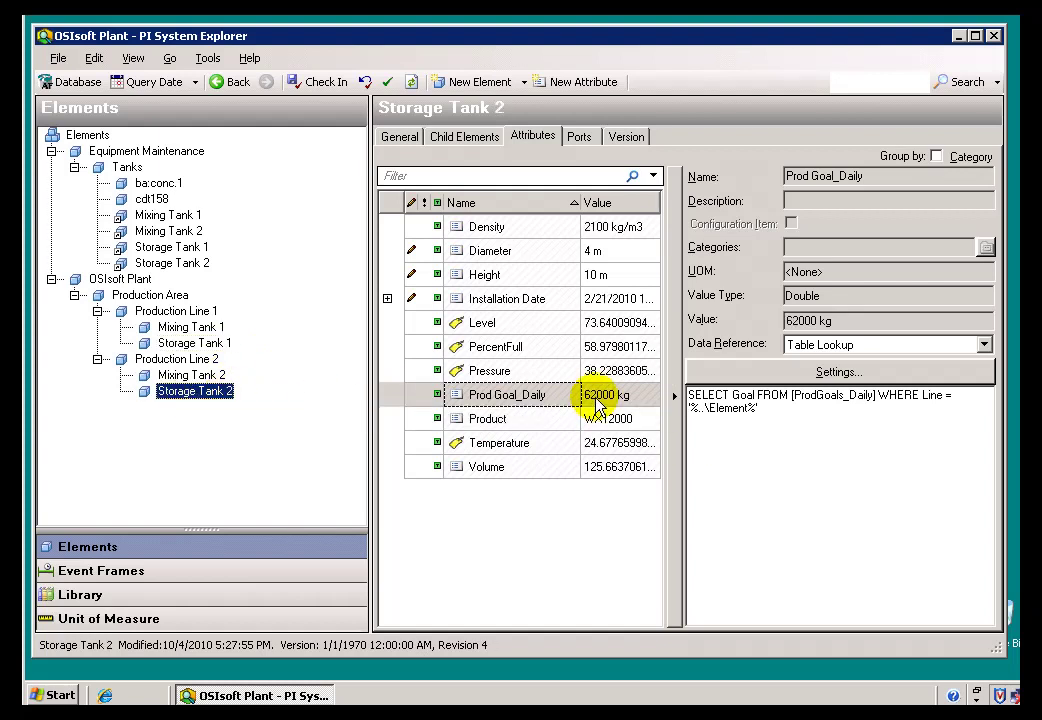
left_click(195, 343)
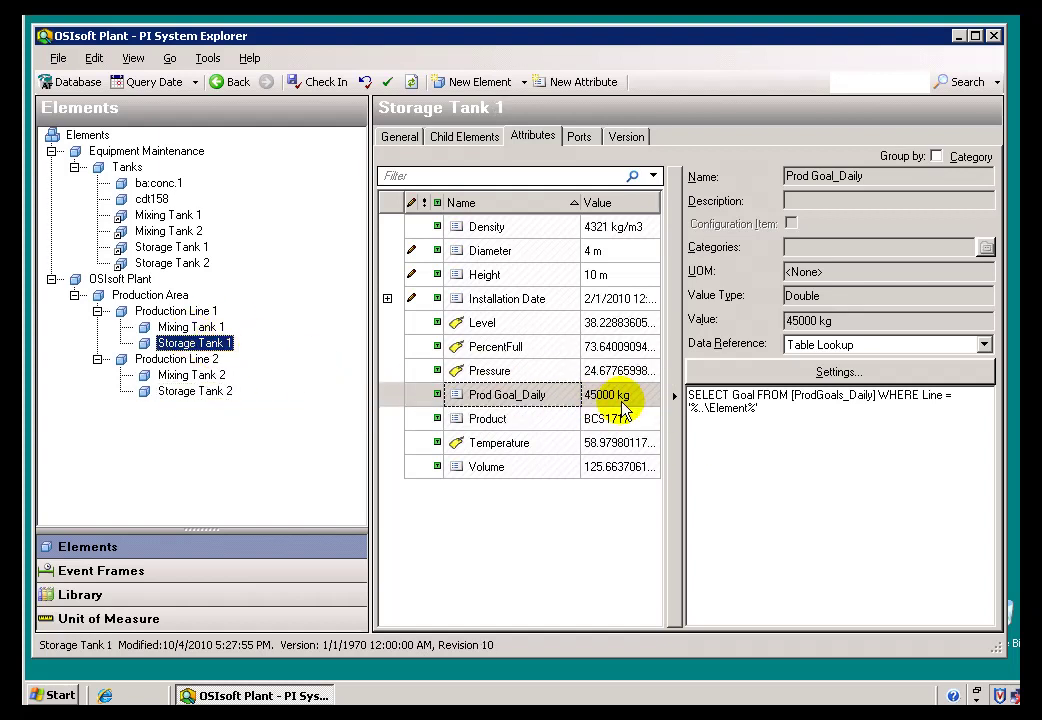
left_click(182, 391)
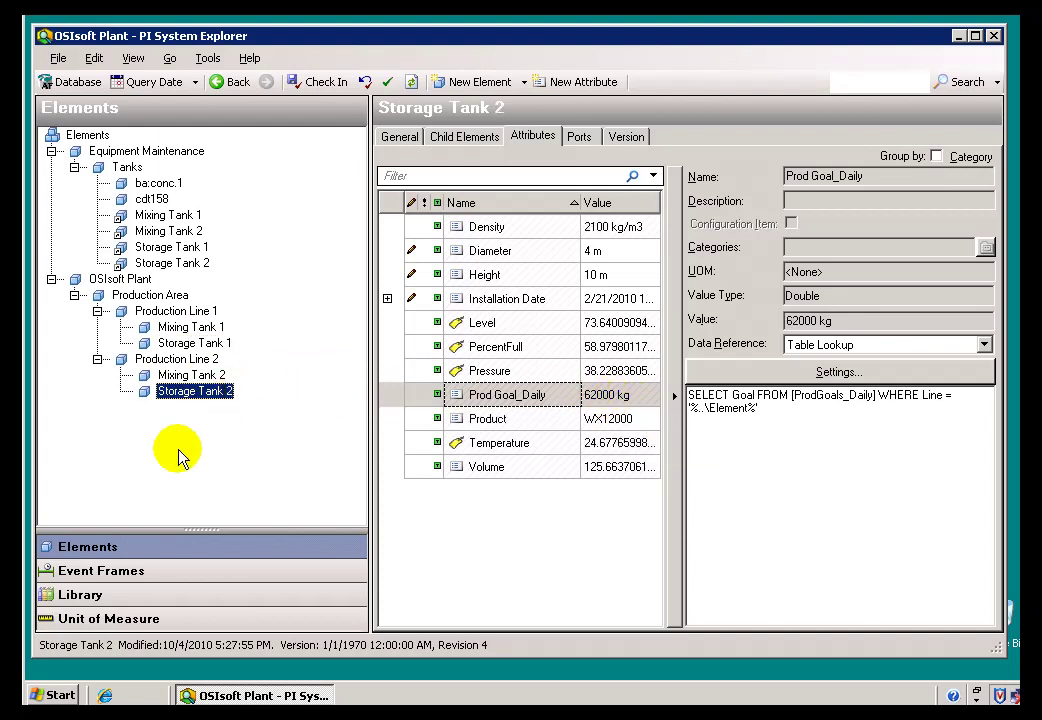
left_click(188, 343)
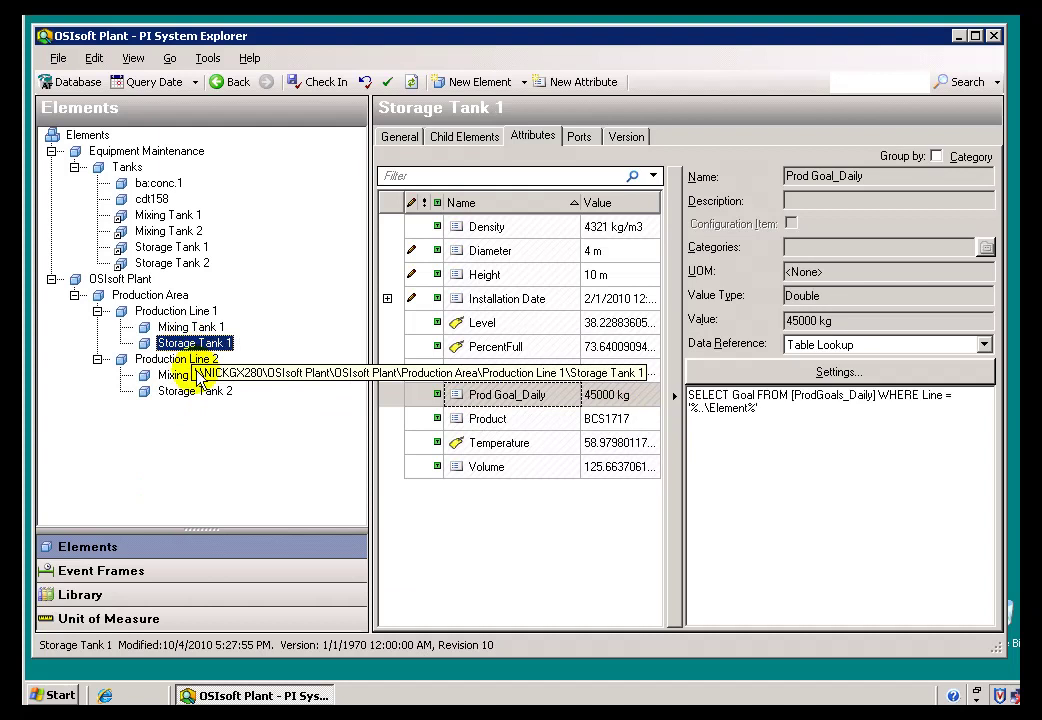
Step: Display the rows of the ProdGoals_Daily table in the Library
left_click(79, 596)
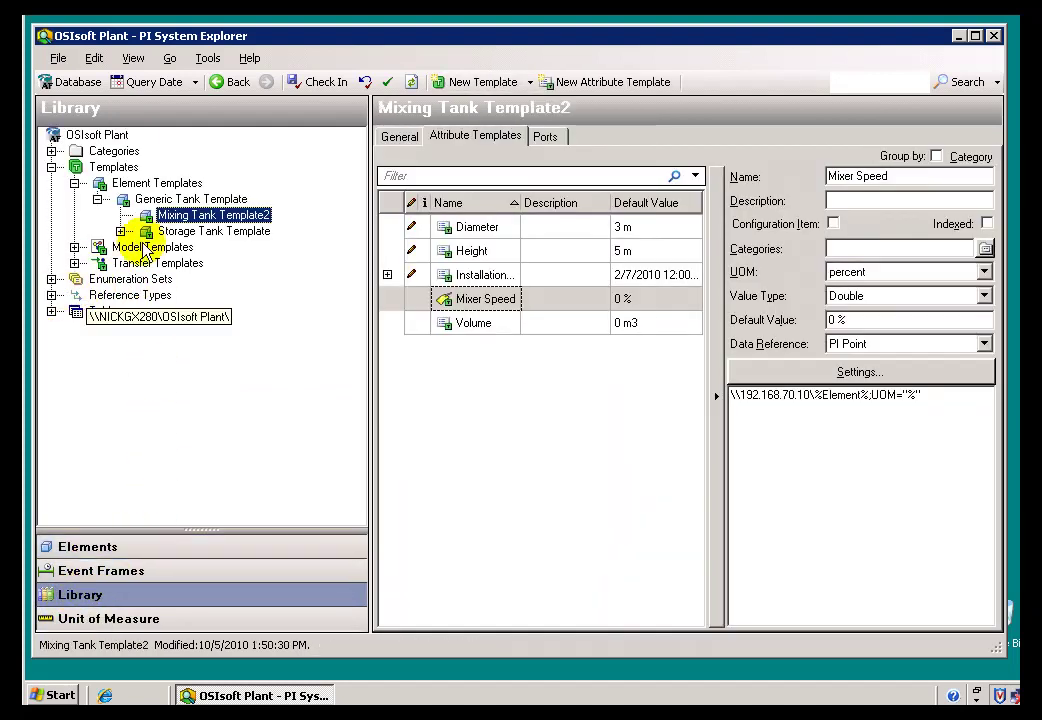
left_click(51, 311)
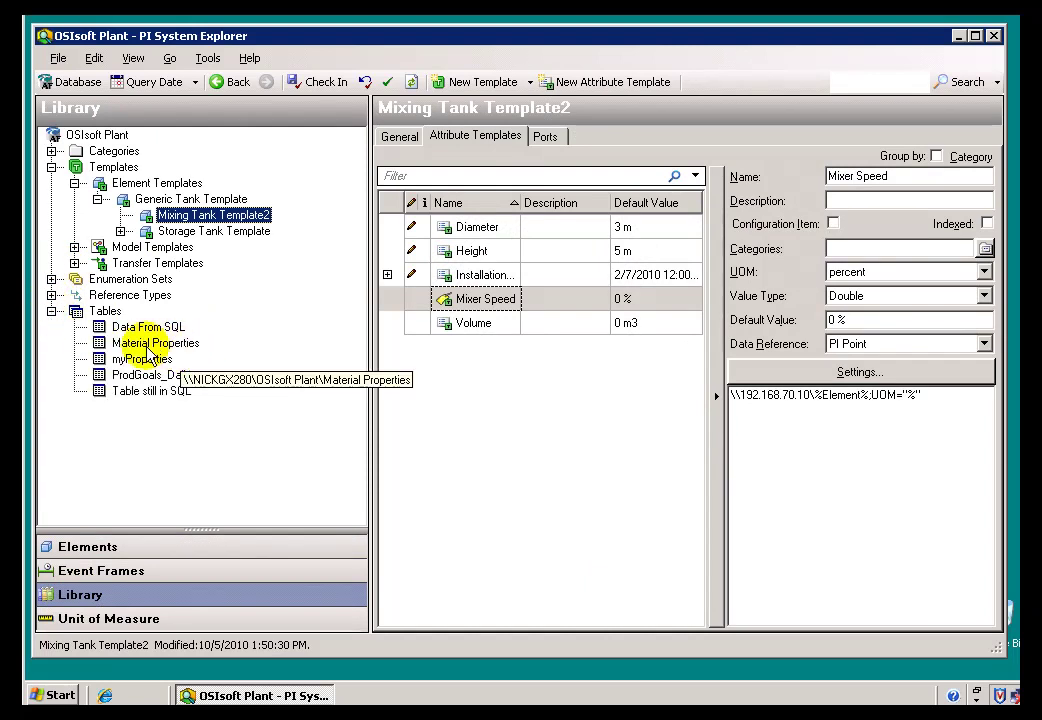
left_click(133, 374)
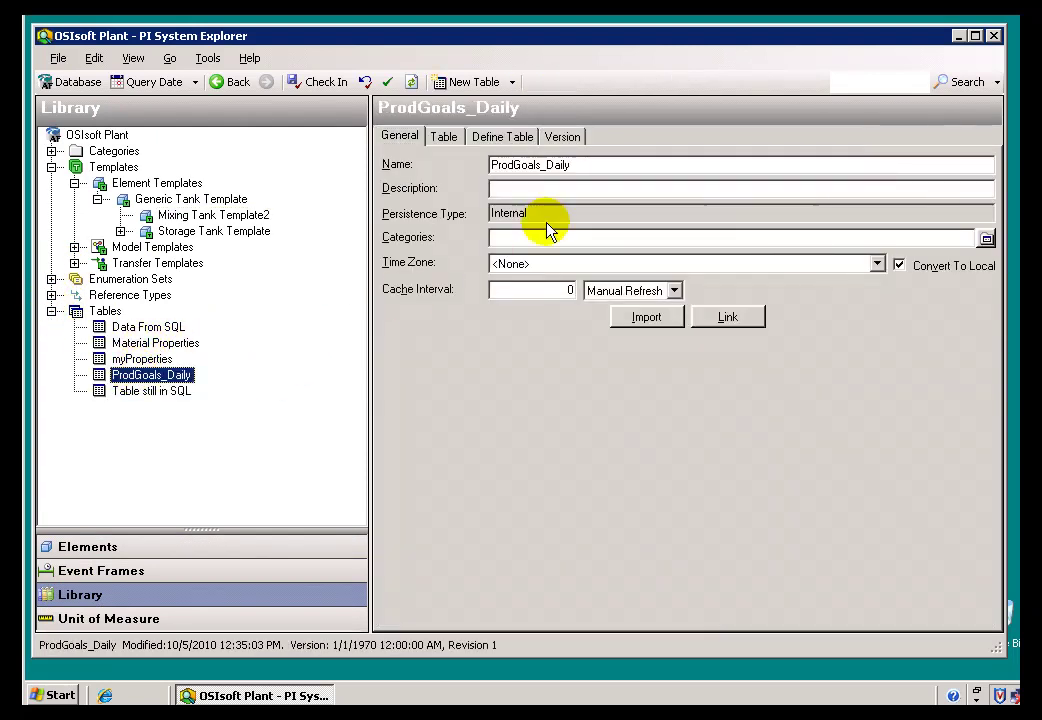
left_click(453, 140)
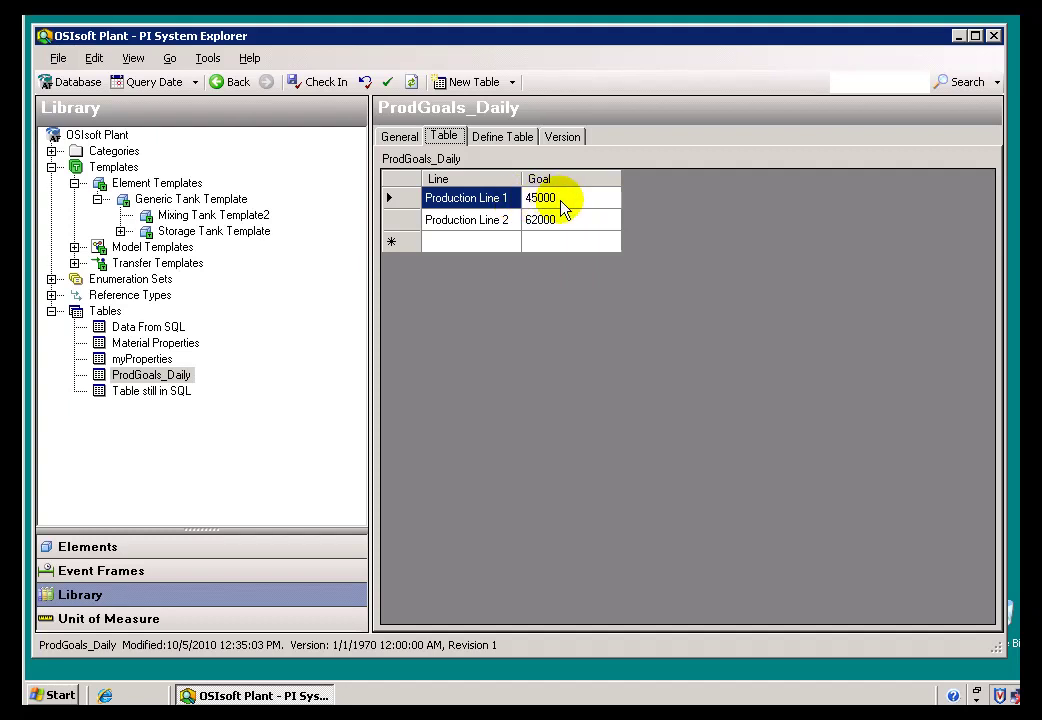
Step: Set the Production Line 2 goal to 62500 in the ProdGoals_Daily table and check in the change
left_click(538, 226)
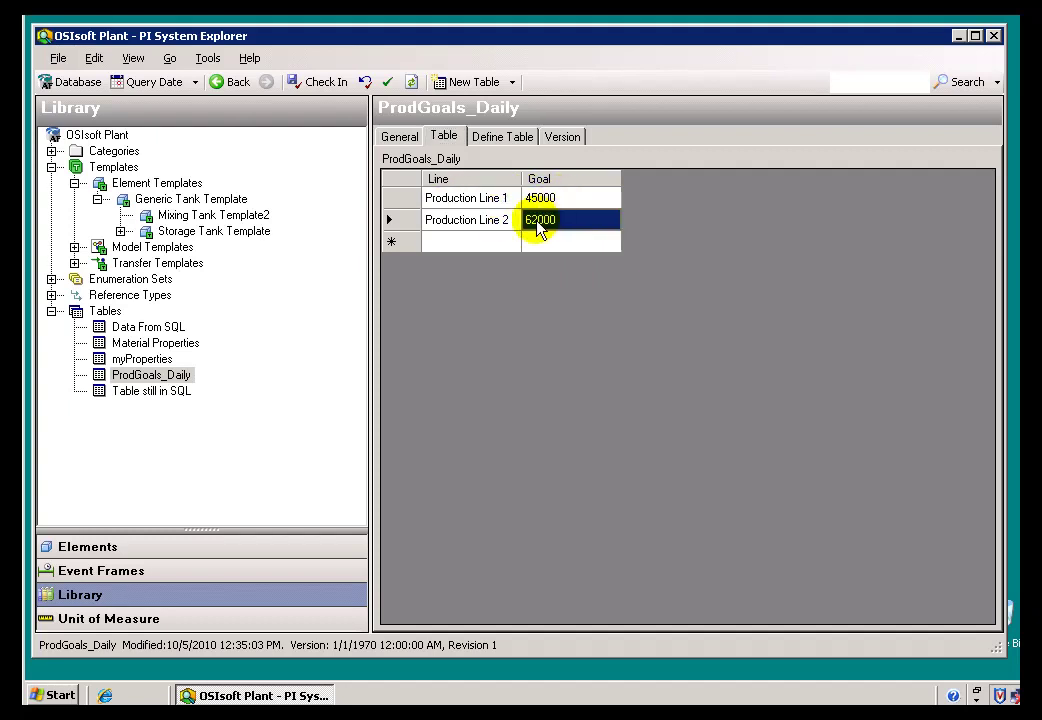
left_click(540, 220)
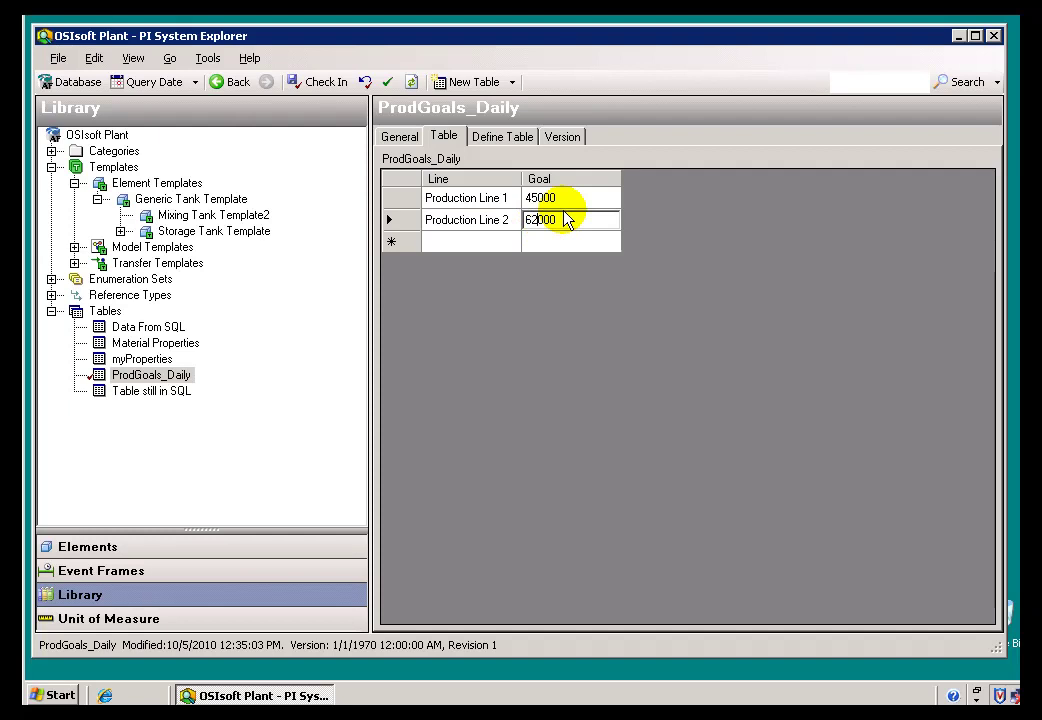
key("Delete")
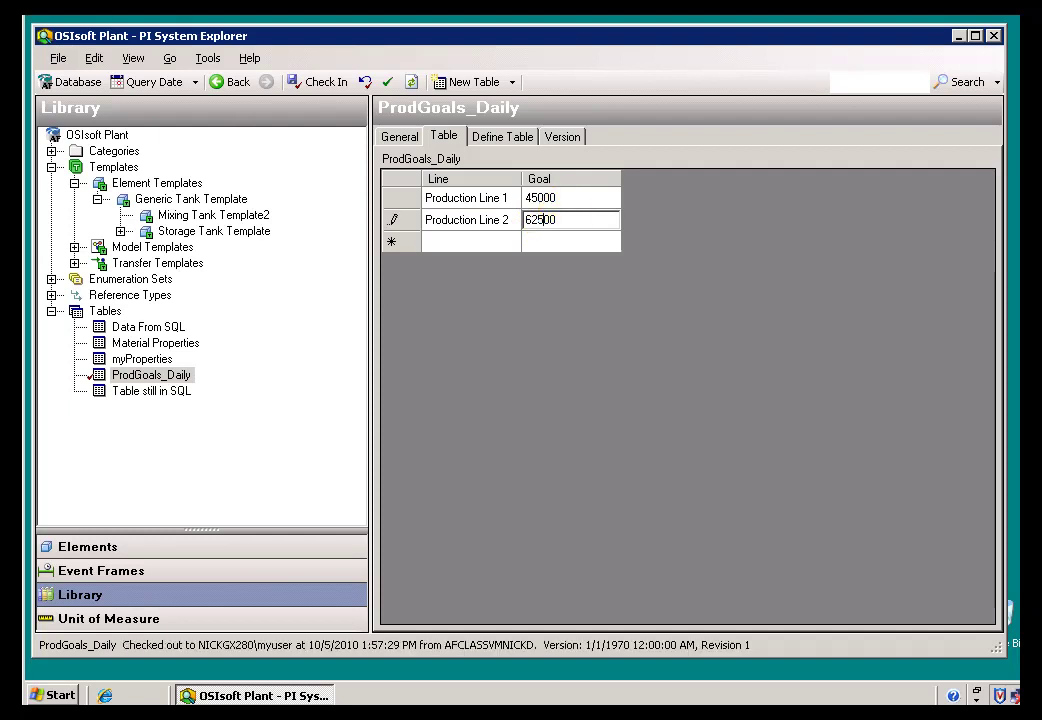
left_click(556, 199)
left_click(492, 222)
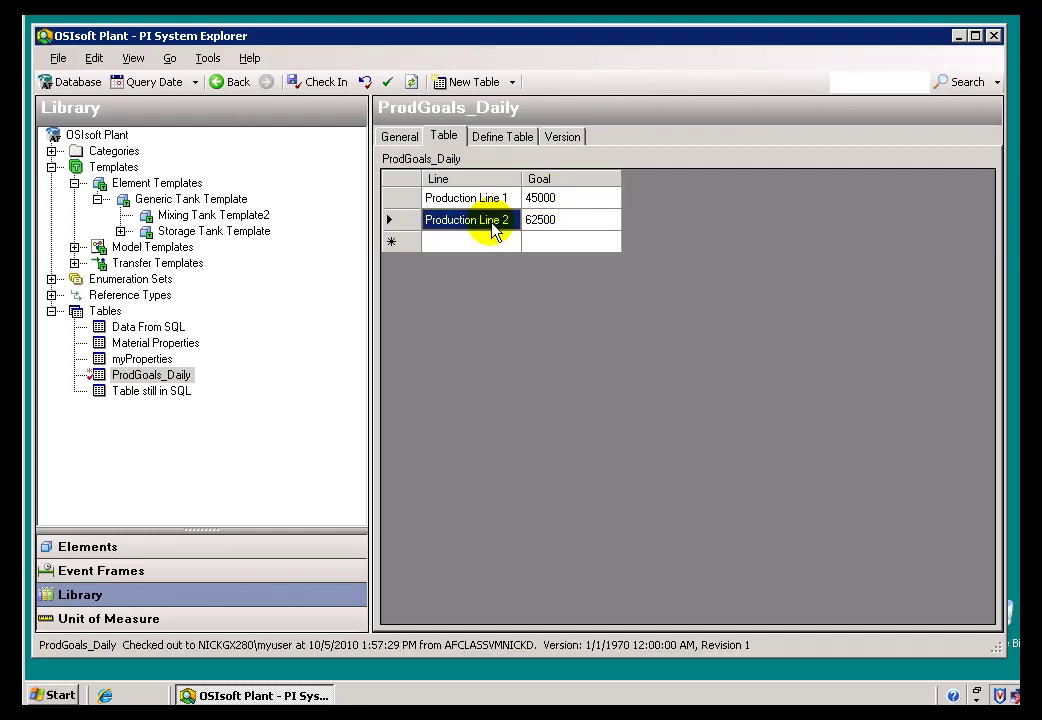
left_click(493, 199)
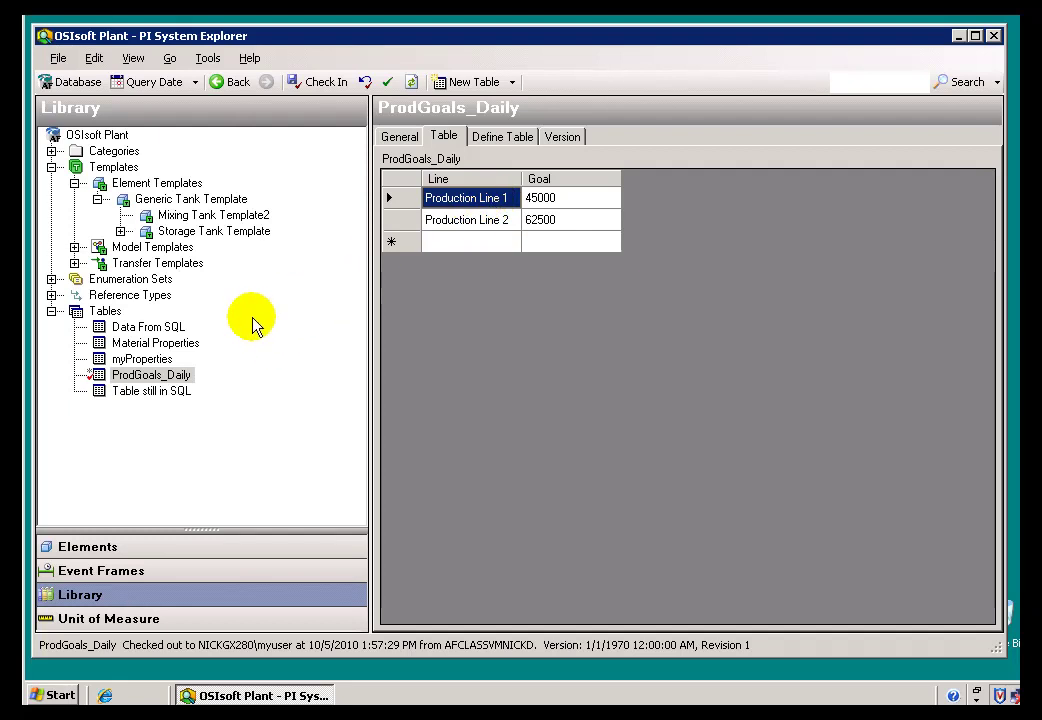
left_click(318, 84)
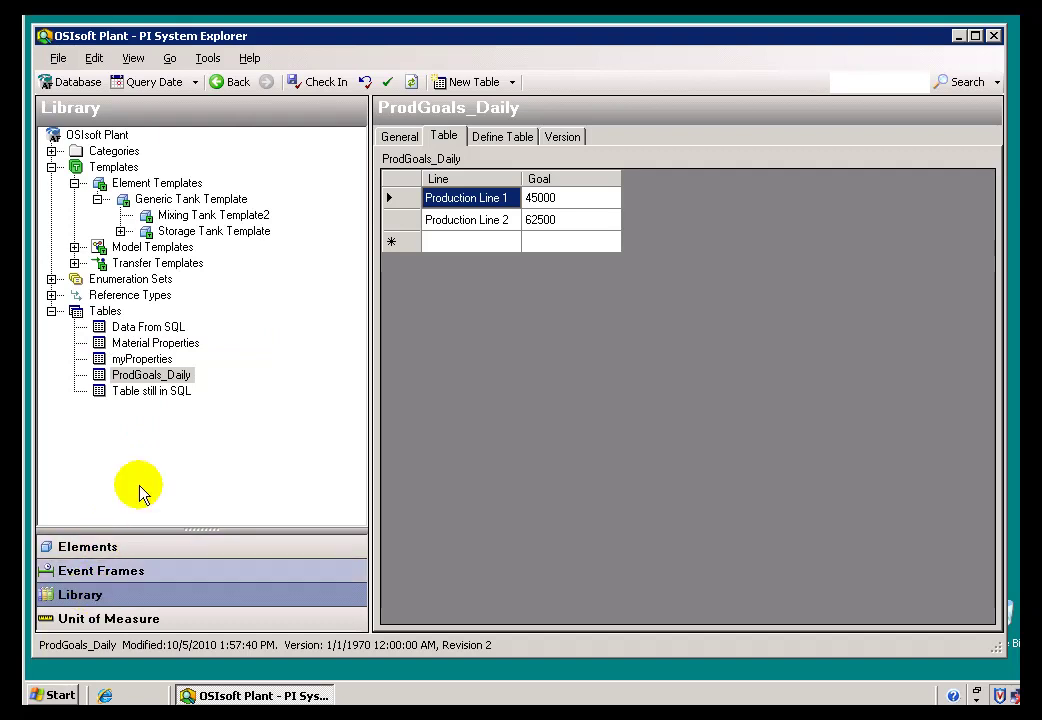
Step: Examine the table lookup settings of Storage Tank Template's Prod Goal_Daily attribute, including both sides of its WHERE clause, and leave them unchanged
left_click(198, 233)
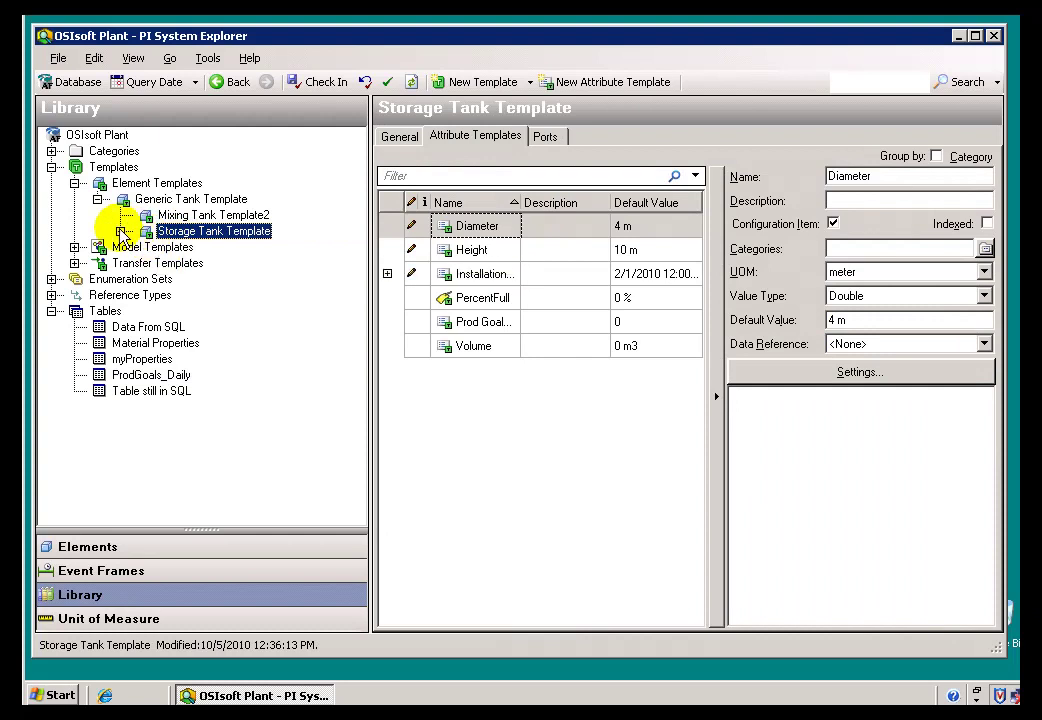
left_click(486, 330)
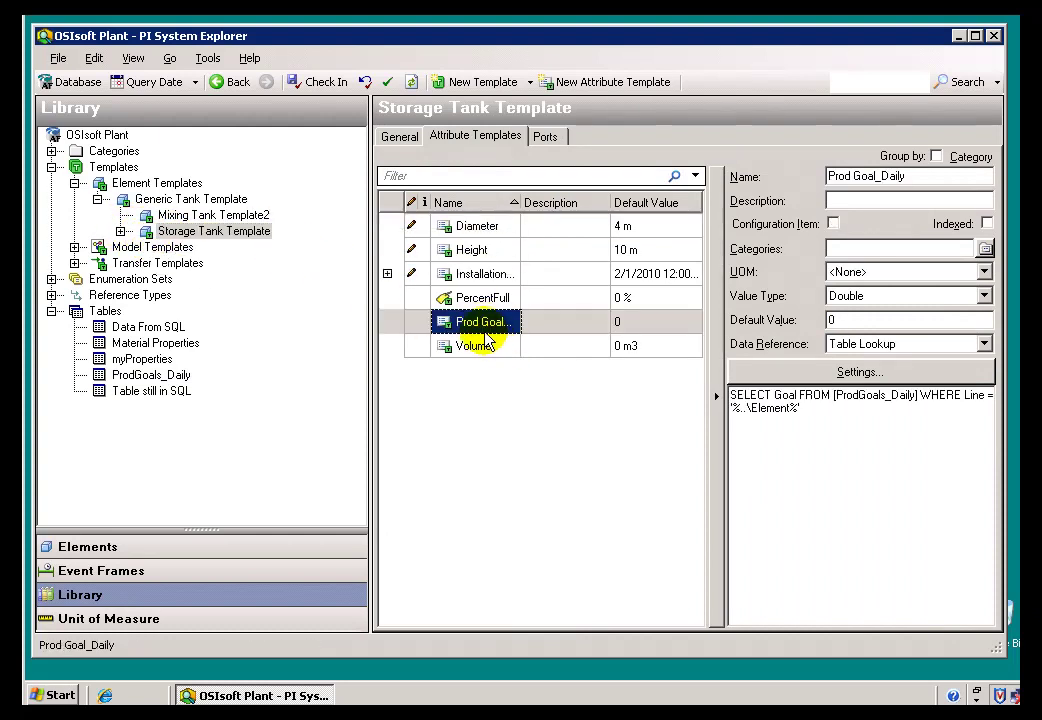
left_click(840, 375)
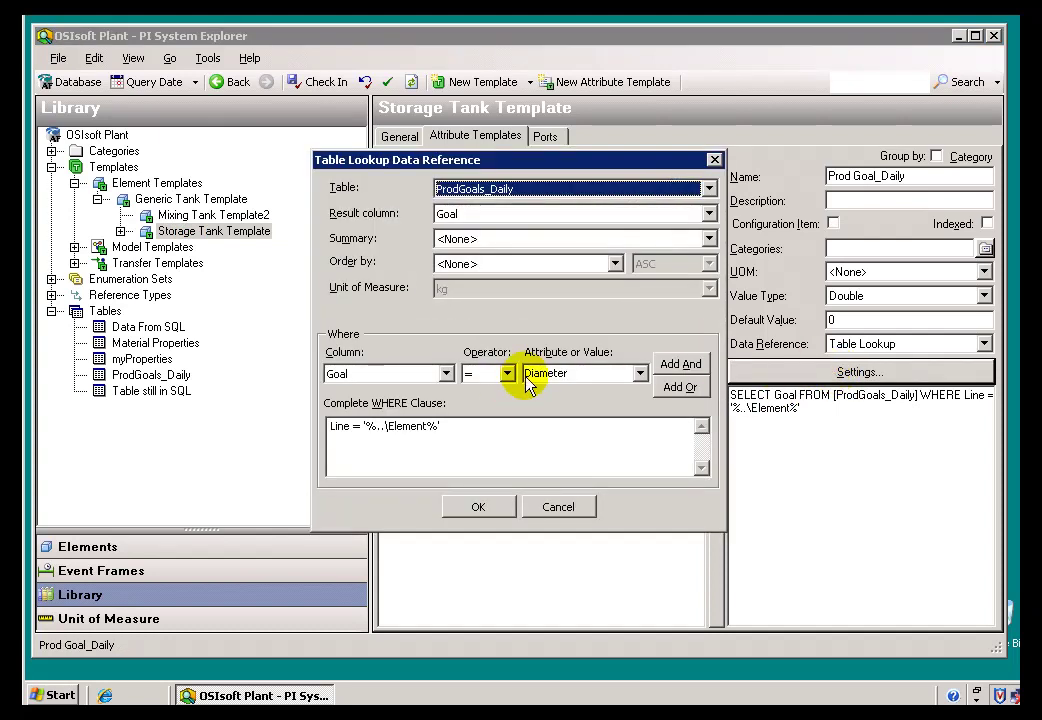
left_click(333, 427)
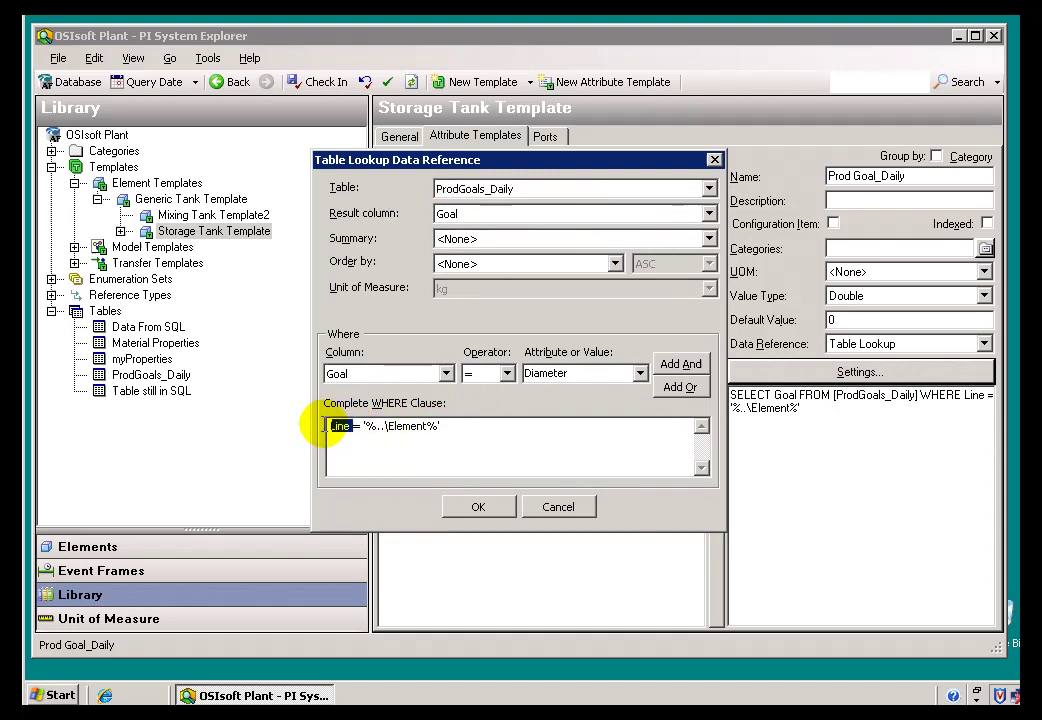
left_click_drag(362, 428, 441, 430)
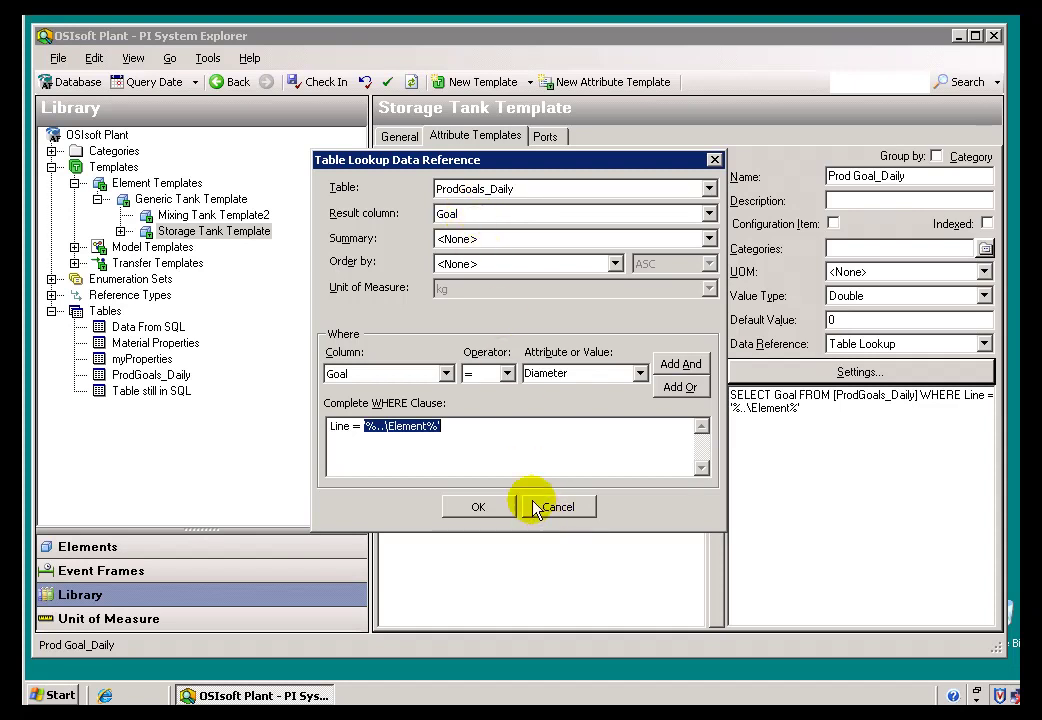
double_click(337, 427)
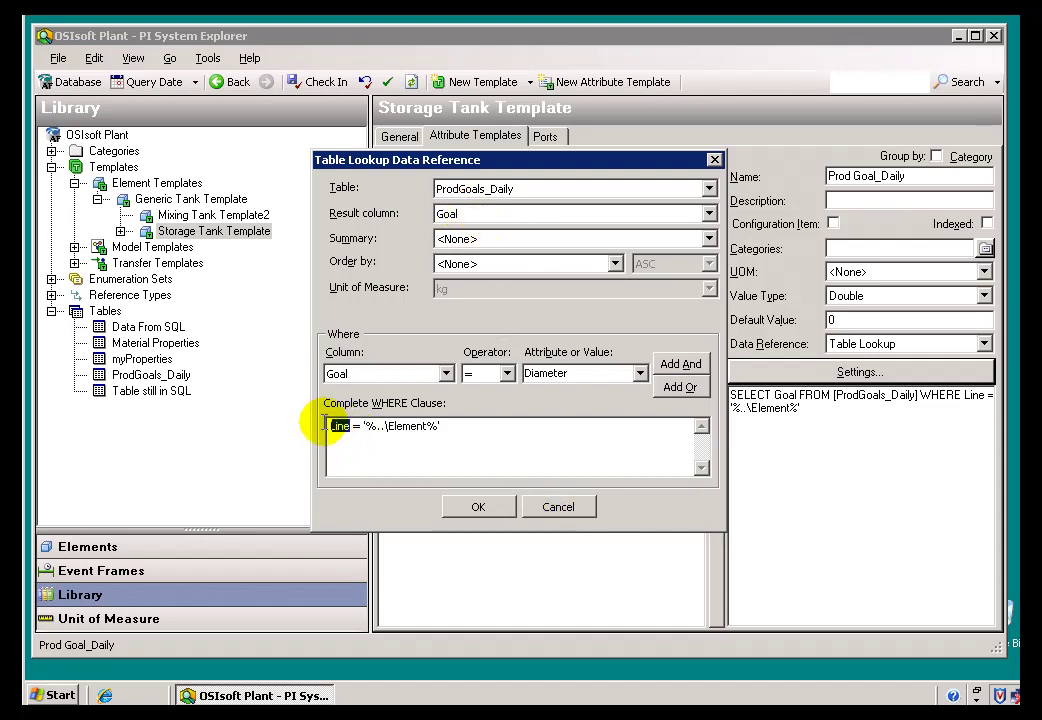
left_click(353, 433)
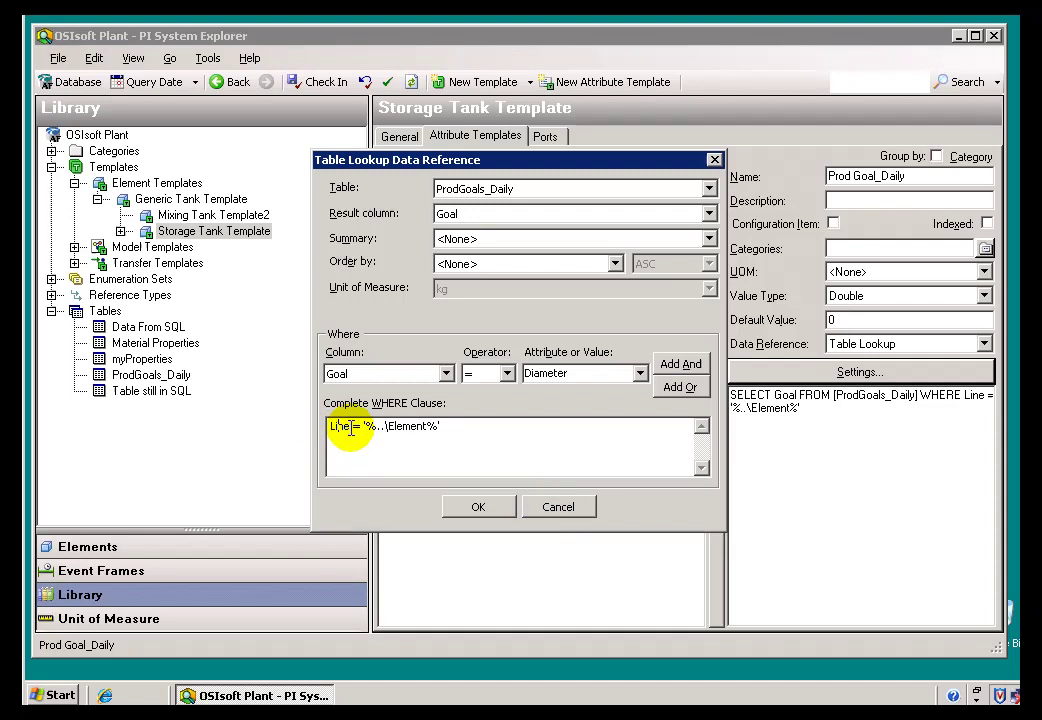
left_click(558, 507)
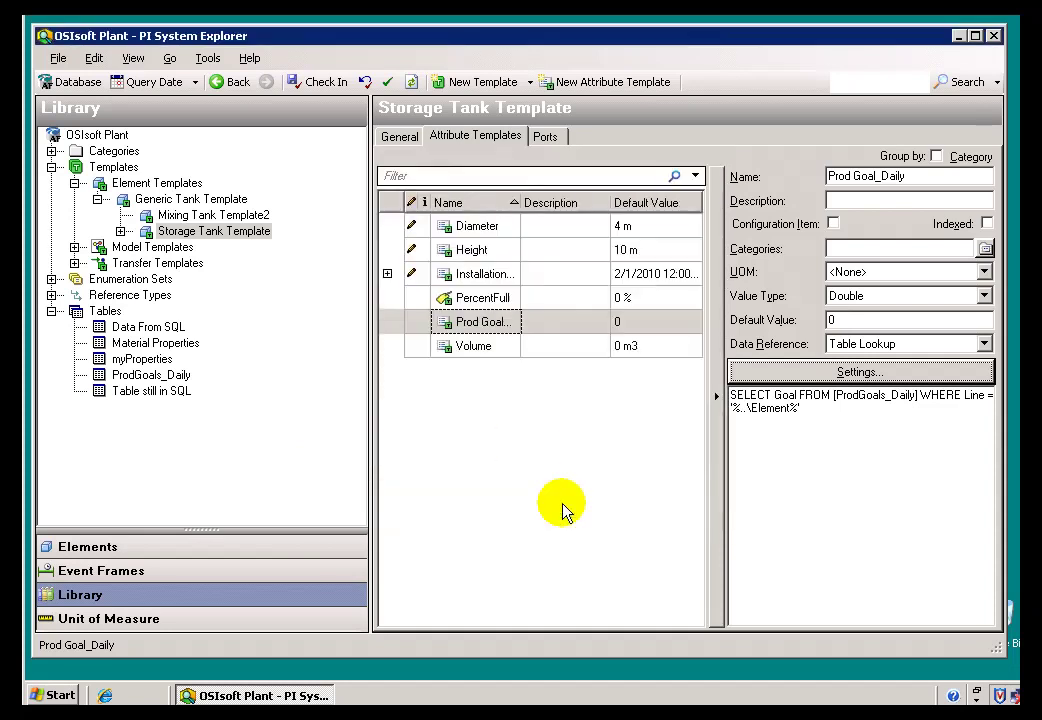
Step: Review the ProdGoals_Daily table again, then display the attributes of Storage Tank 1 under Production Line 1
left_click(150, 375)
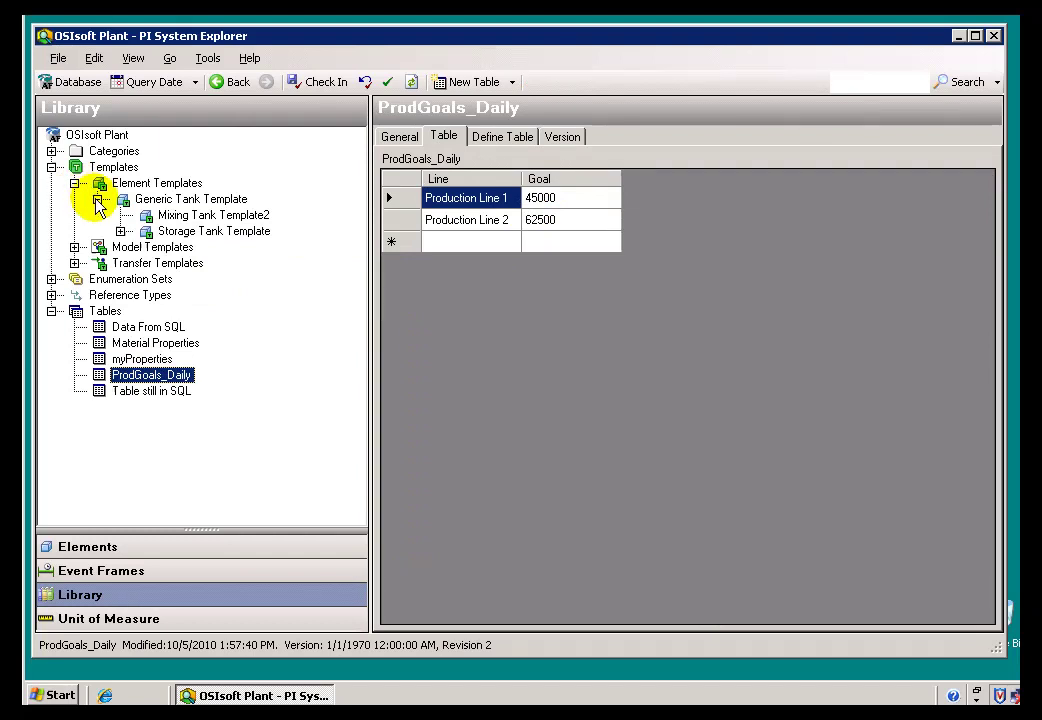
left_click(101, 547)
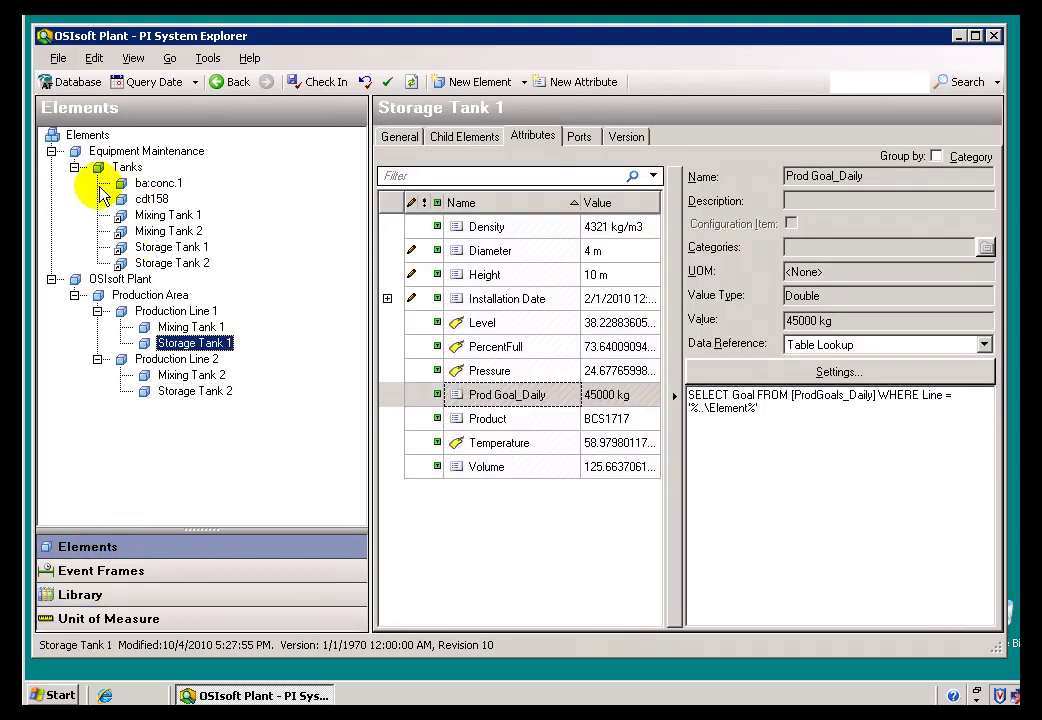
left_click(174, 312)
left_click(172, 328)
left_click(172, 344)
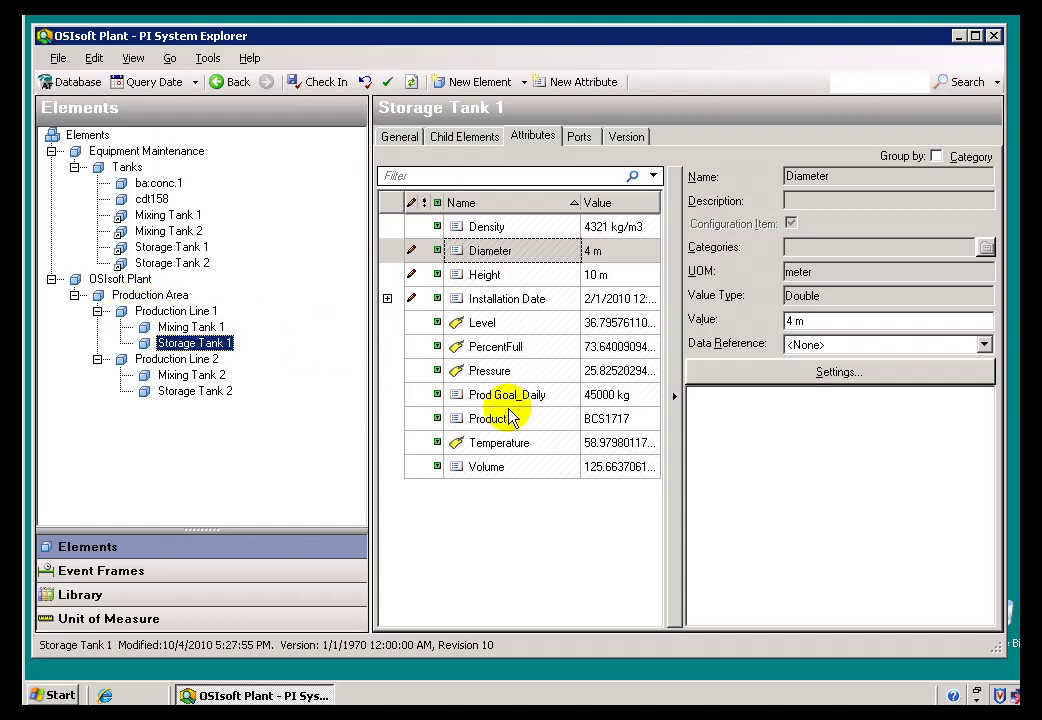
Step: Check the Prod Goal_Daily value of Storage Tank 1, then of Storage Tank 2, including the '%..\Element%' part of its lookup query
left_click(418, 398)
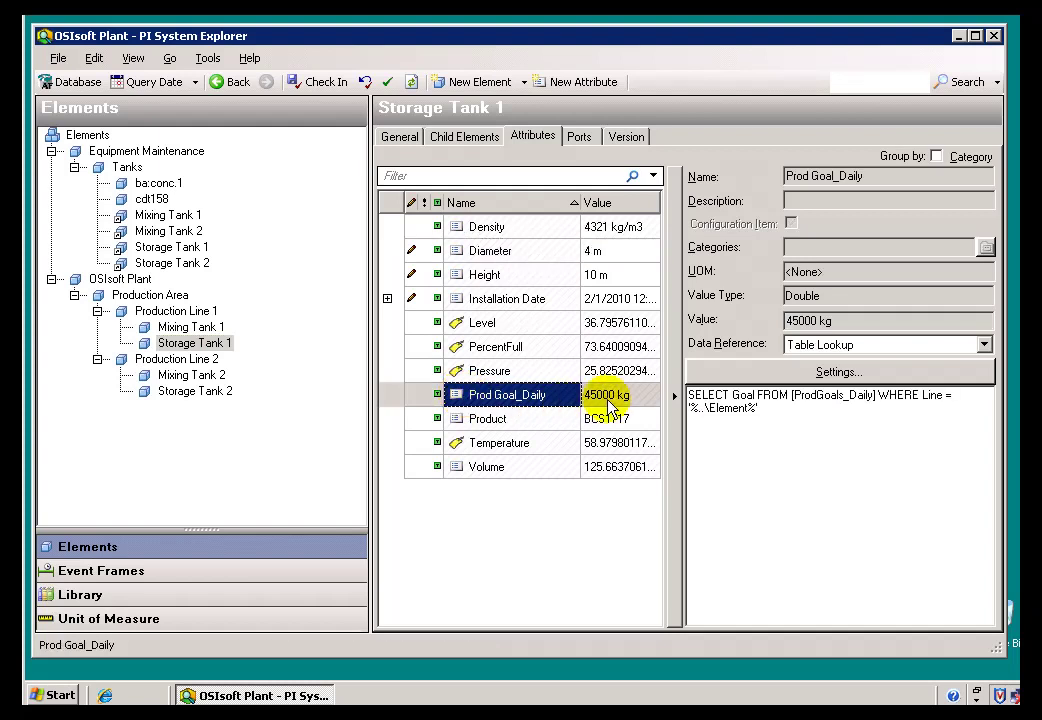
mouse_move(611, 406)
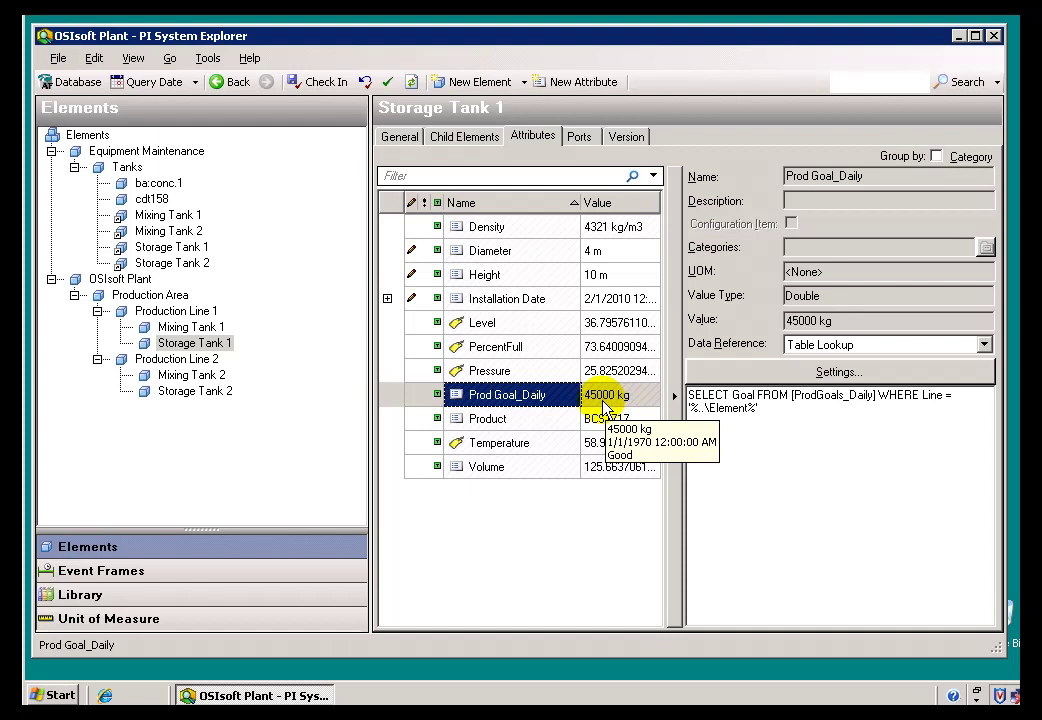
left_click(173, 394)
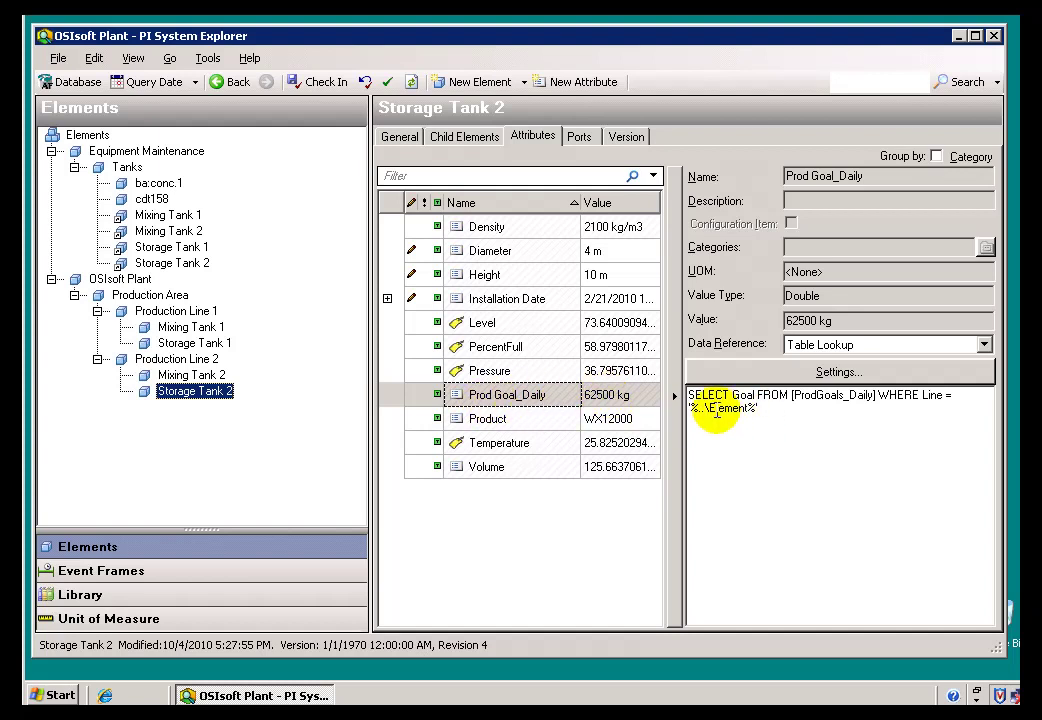
left_click_drag(757, 408, 680, 408)
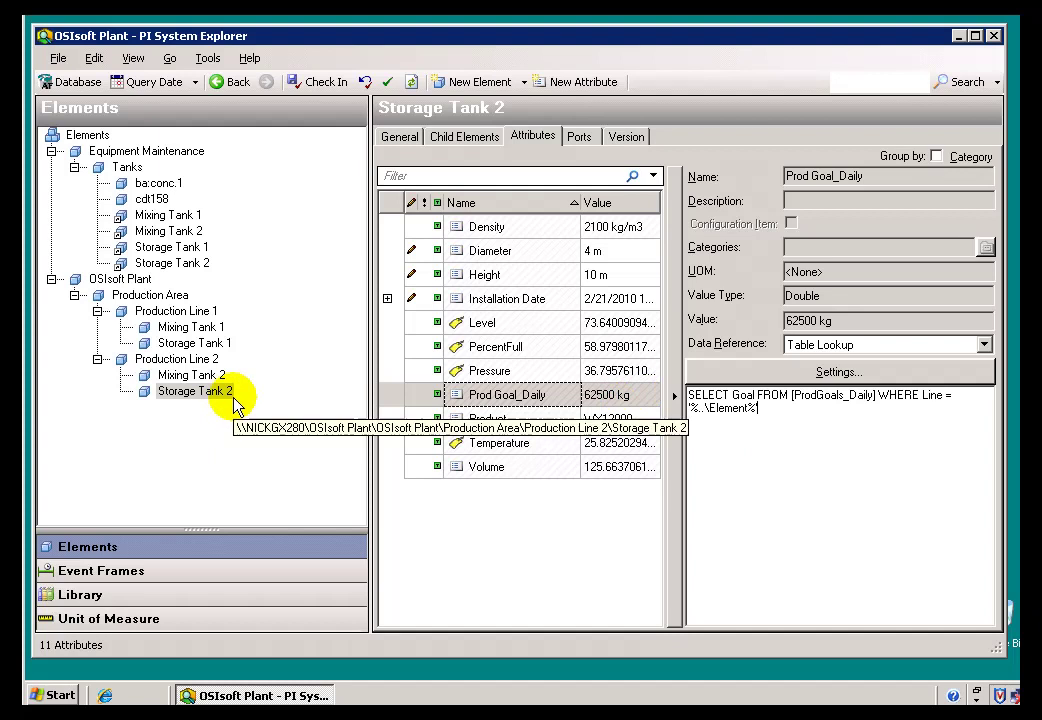
Step: Examine the WHERE clause in the table lookup settings of Storage Tank 2's Prod Goal_Daily attribute, closing them without changes
left_click(850, 372)
left_click(441, 426)
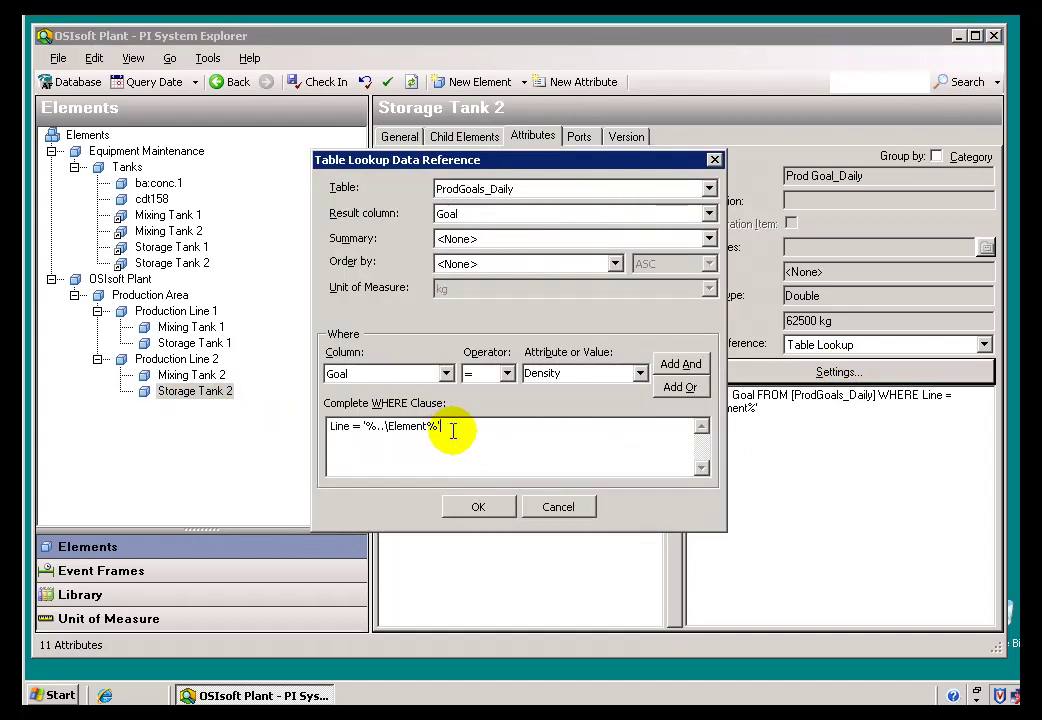
left_click(561, 514)
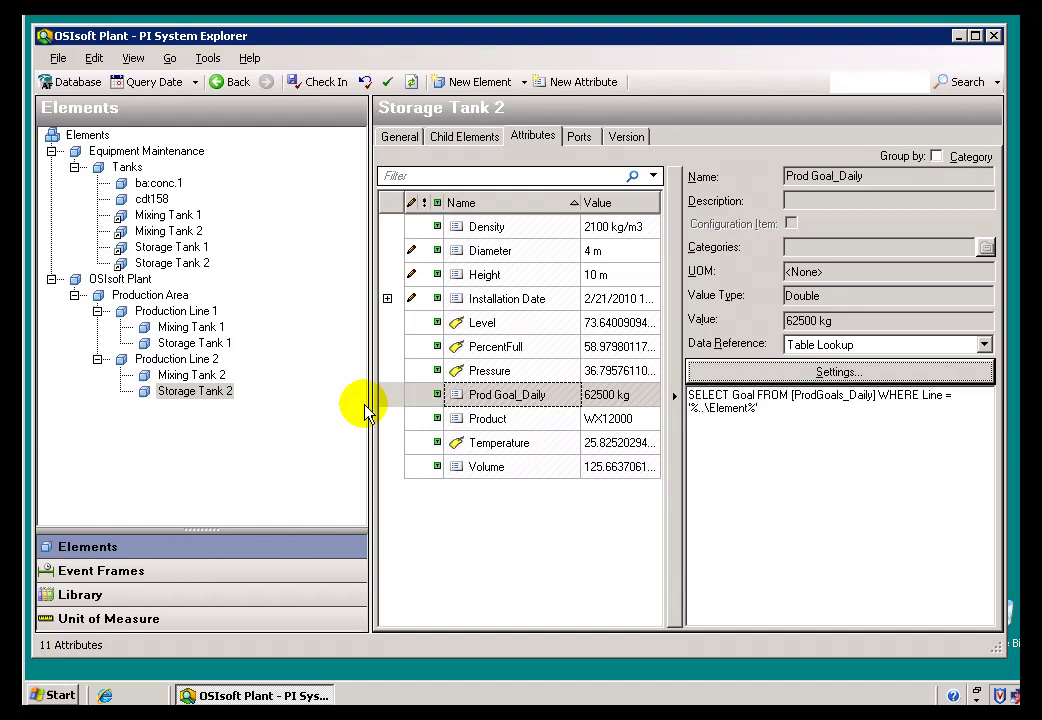
Step: Review the substitution parameters offered as WHERE values in the lookup settings of Storage Tank Template's Prod Goal_Daily attribute, then discard the dialog
left_click(80, 598)
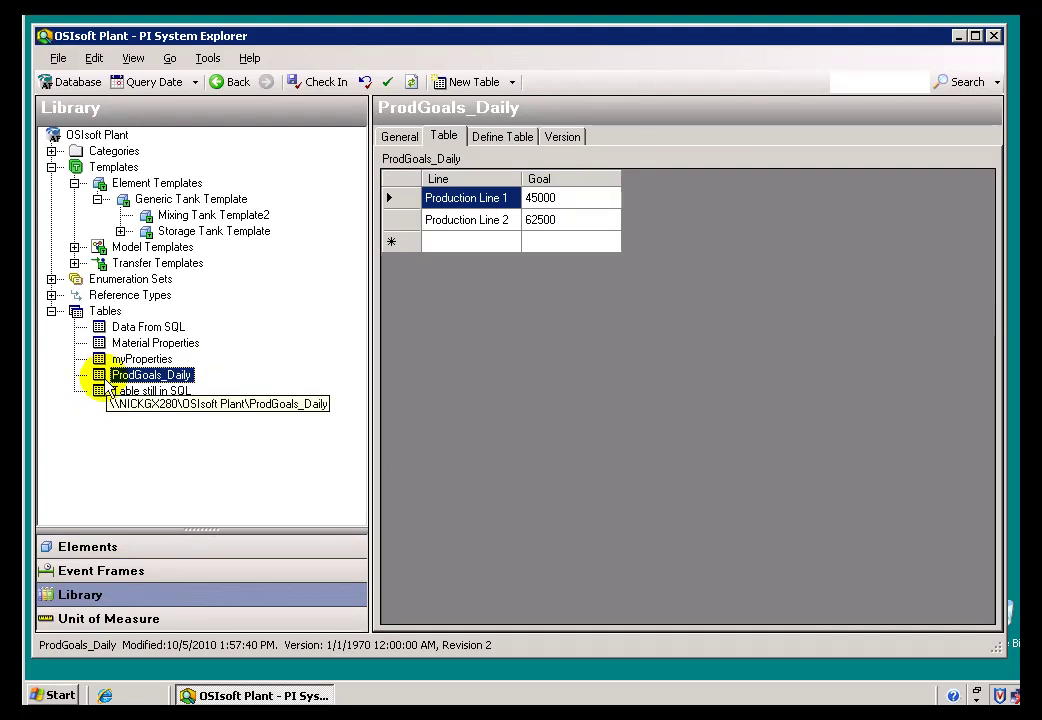
left_click(145, 231)
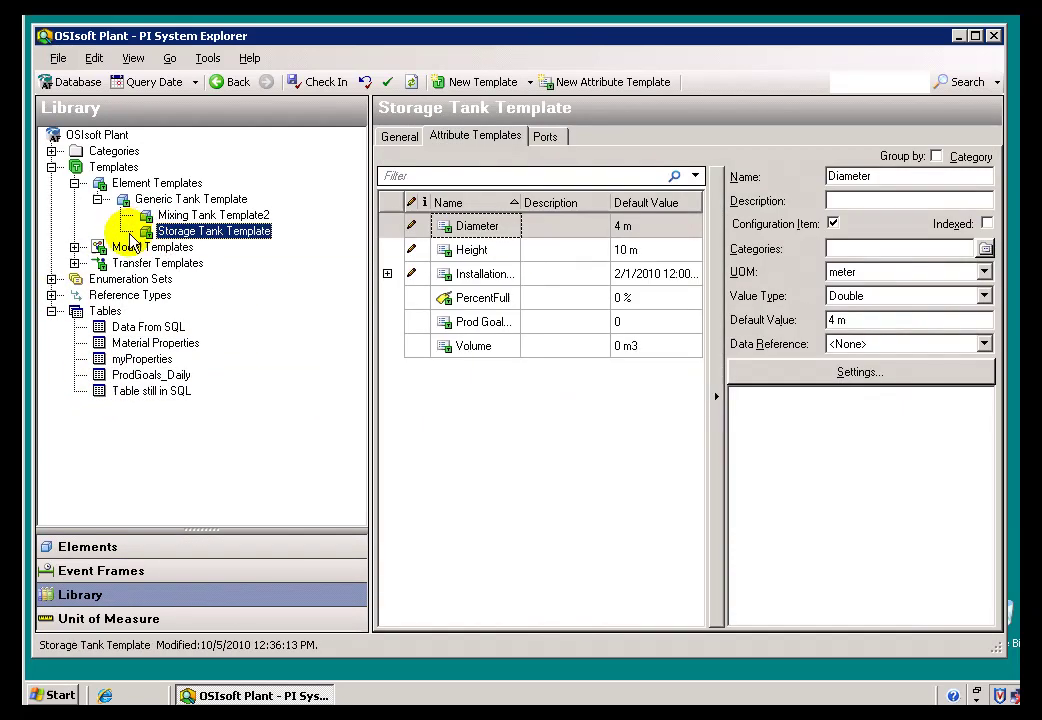
left_click(497, 328)
left_click(879, 370)
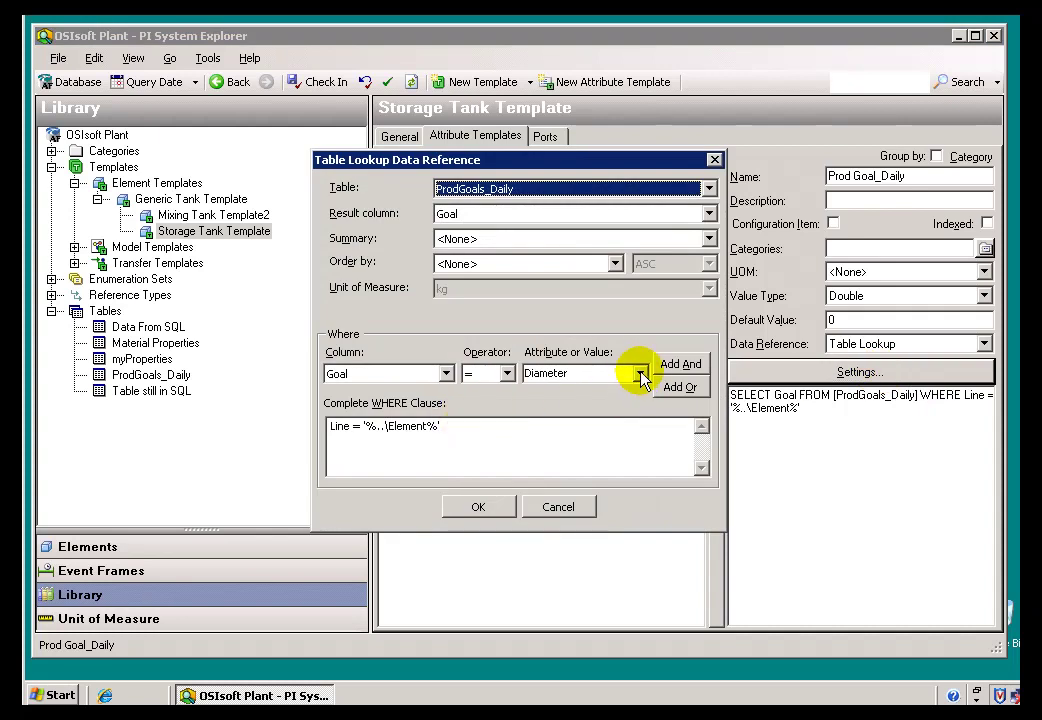
left_click(640, 374)
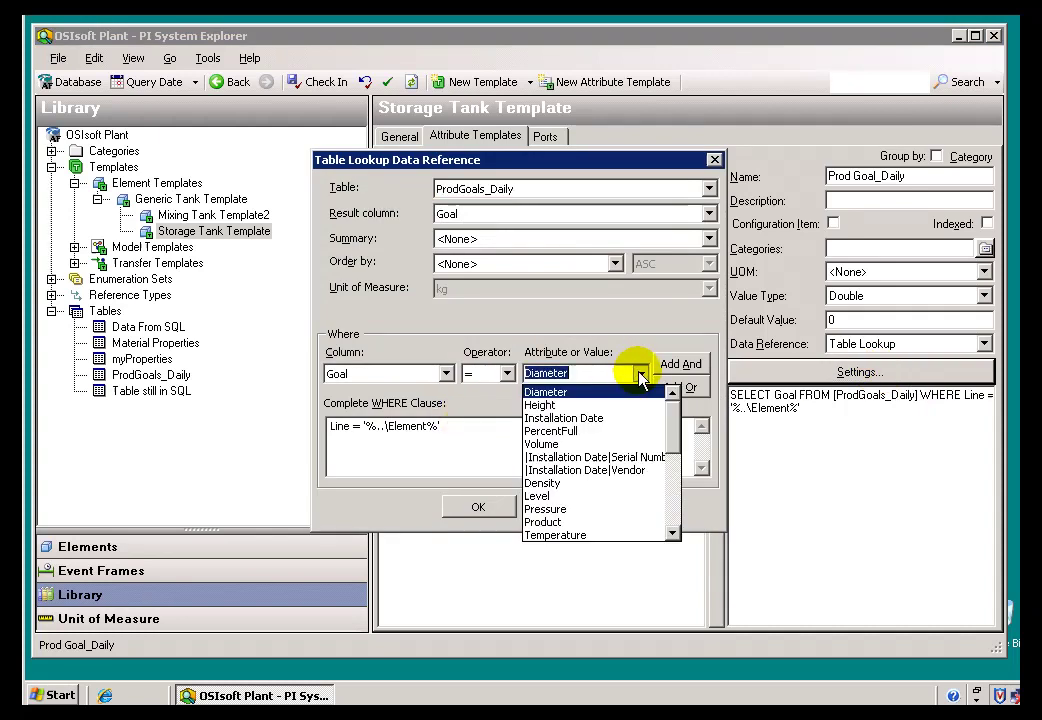
left_click_drag(675, 420, 687, 508)
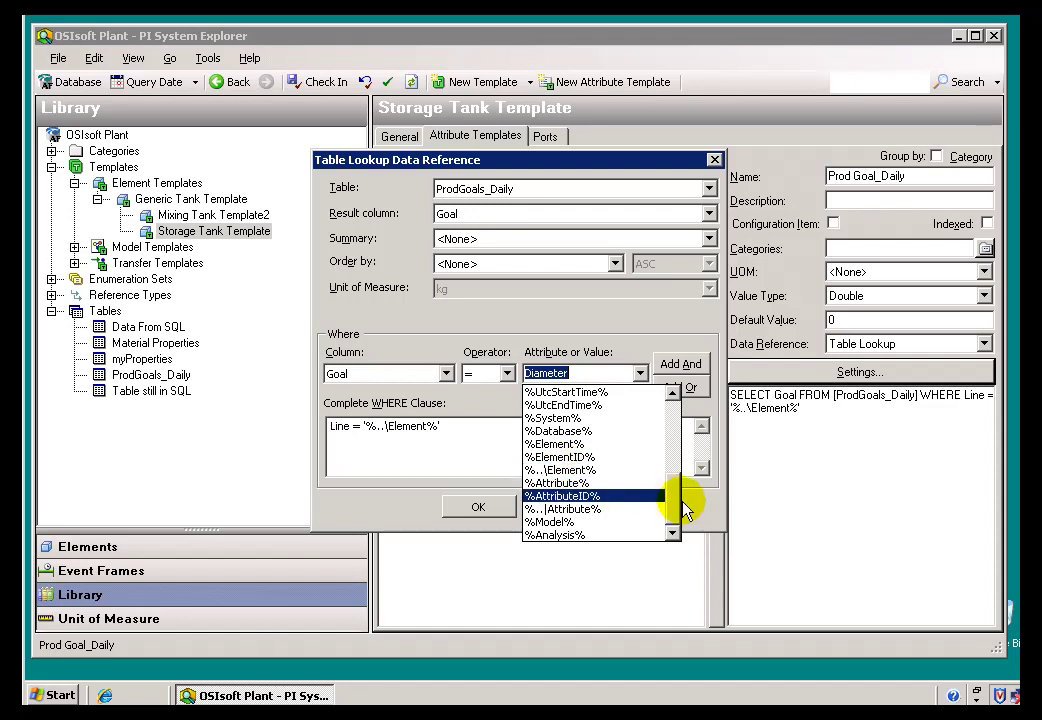
left_click(698, 464)
left_click(560, 507)
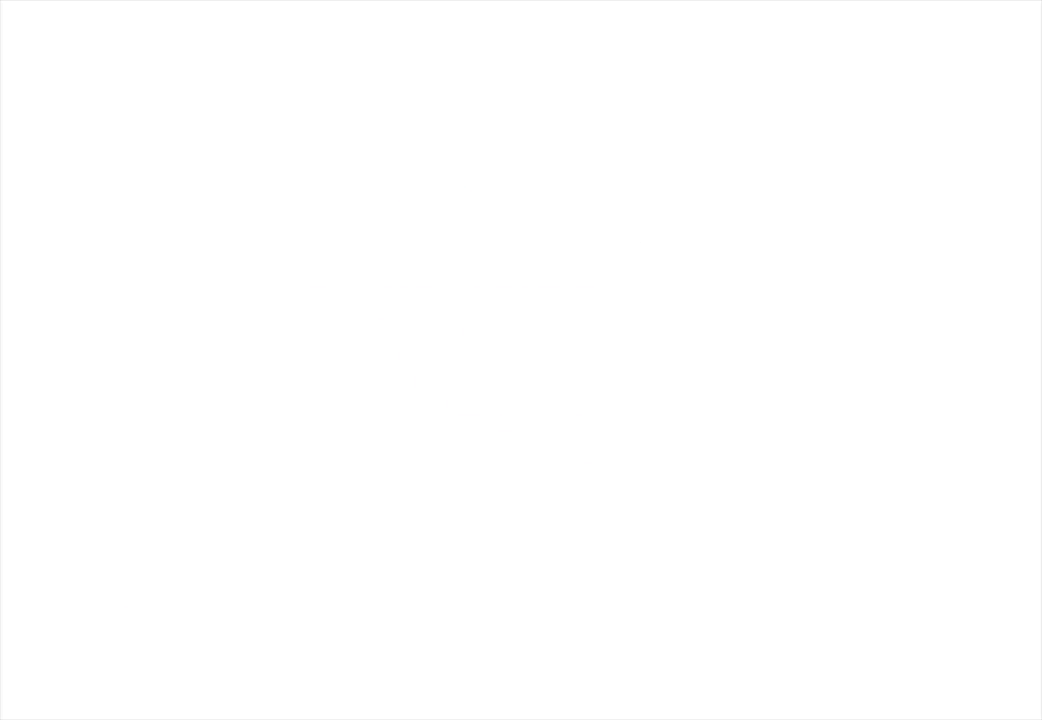